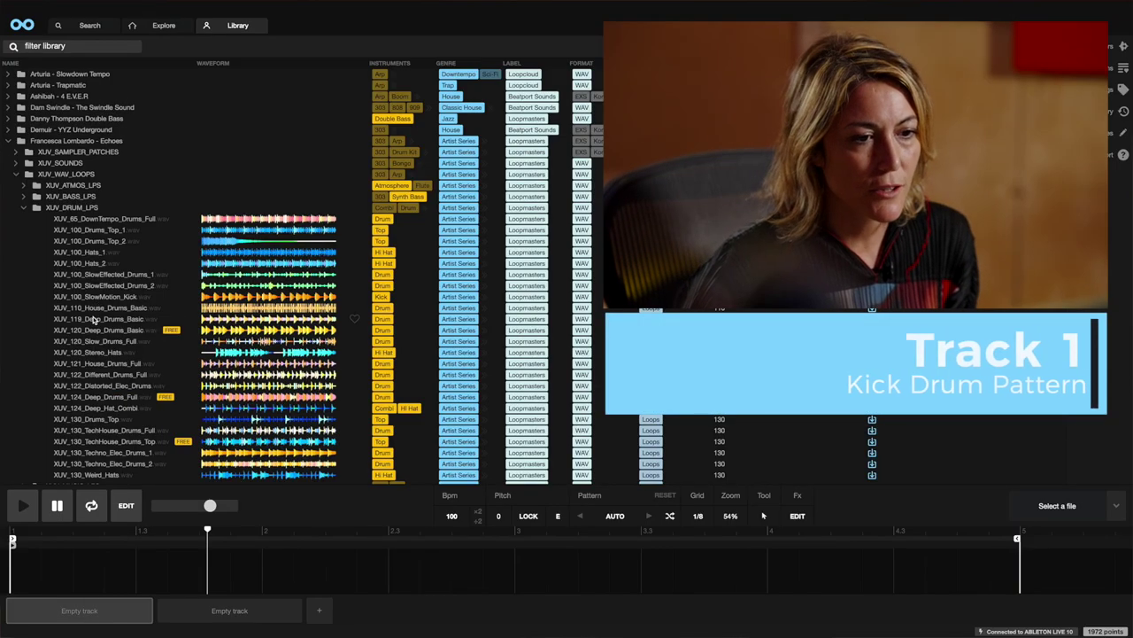
Step: Try the SlowEffected drum loops on track one, settling on XUV_100_SlowMotion_Kick
click(106, 273)
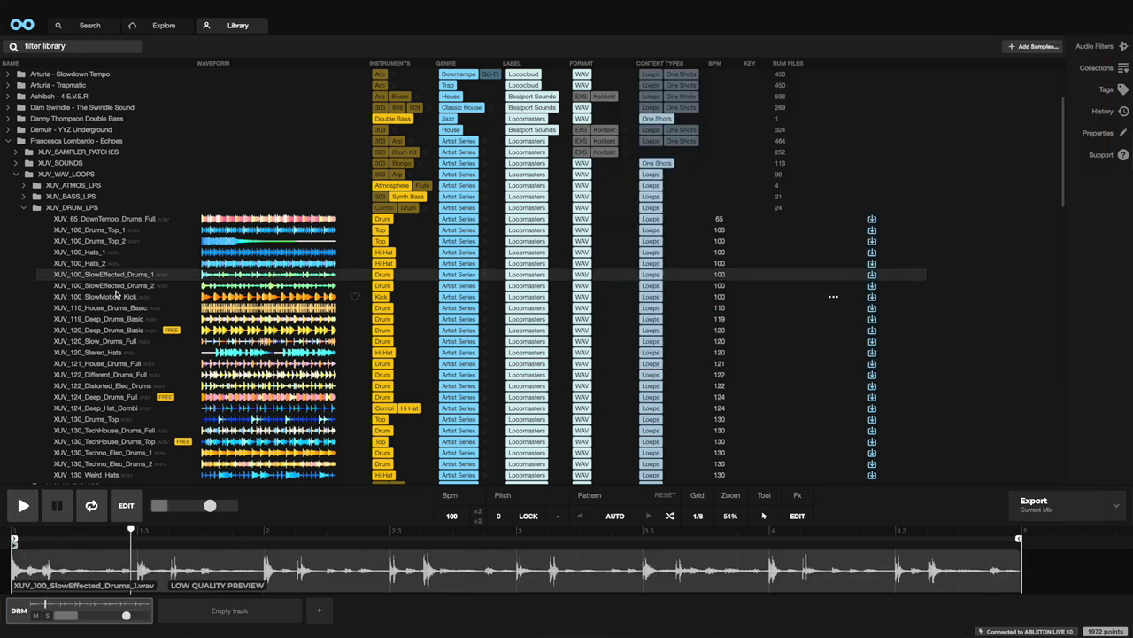
key(Down)
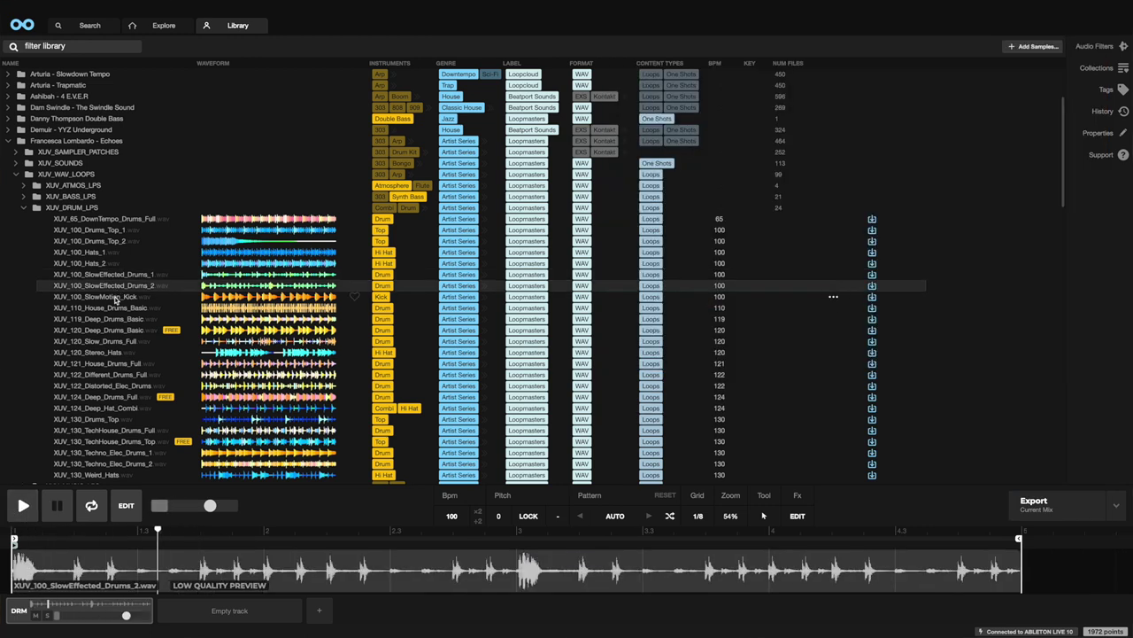
key(Down)
scroll(115, 299, down, 1)
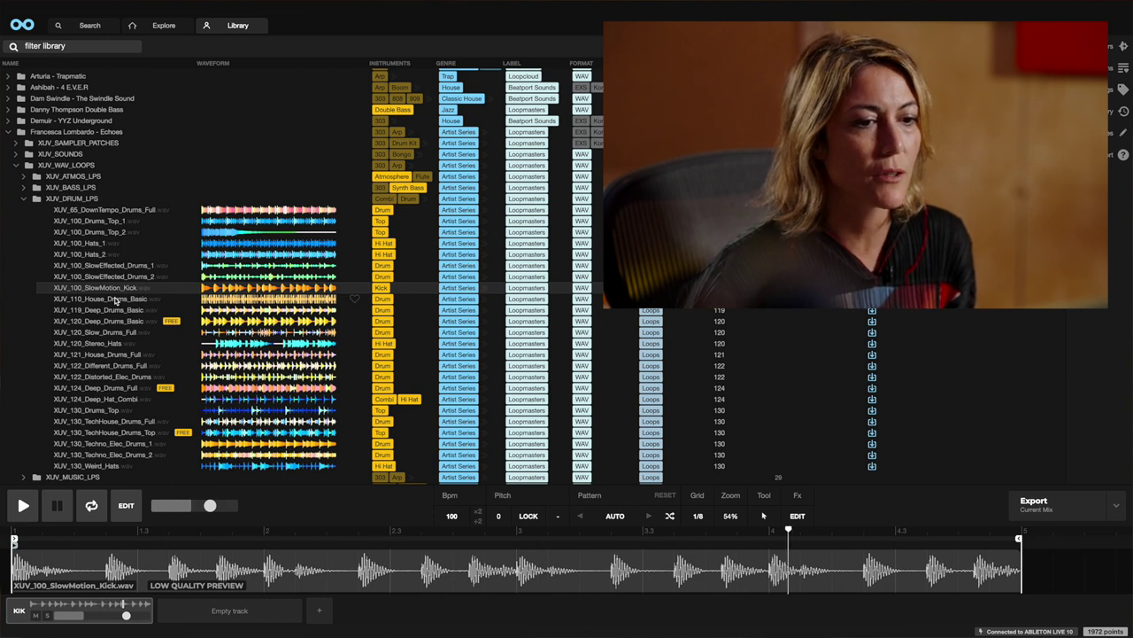
Step: Try bass loops on the second track, keeping XUV_130_E_AcidTech_Syn_Bass, then add another track slot
key(Left)
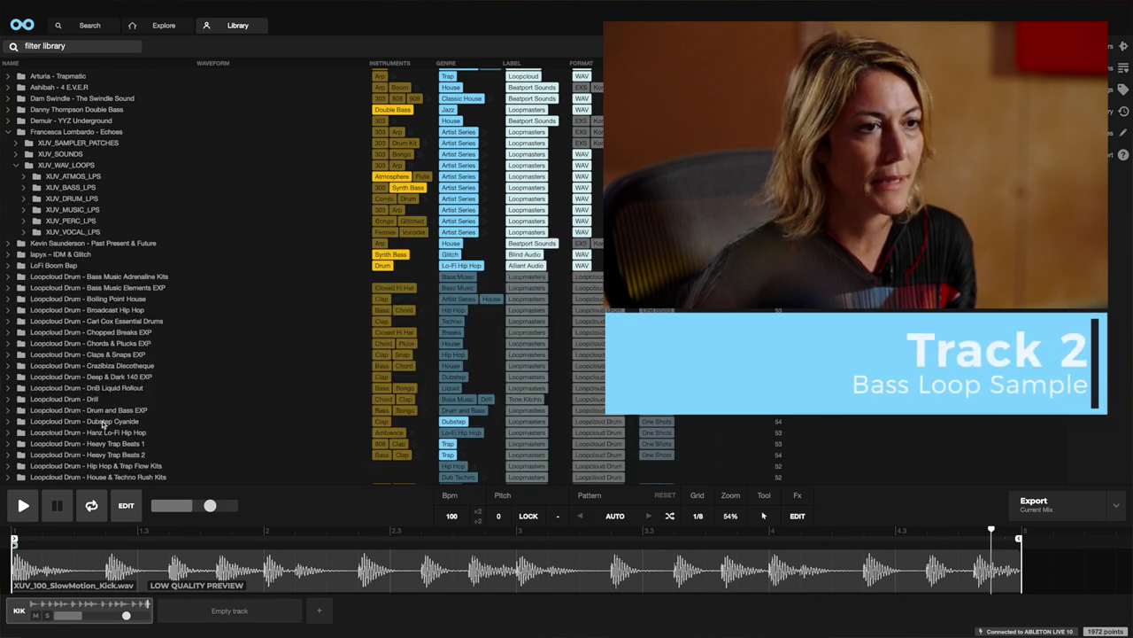
key(Down)
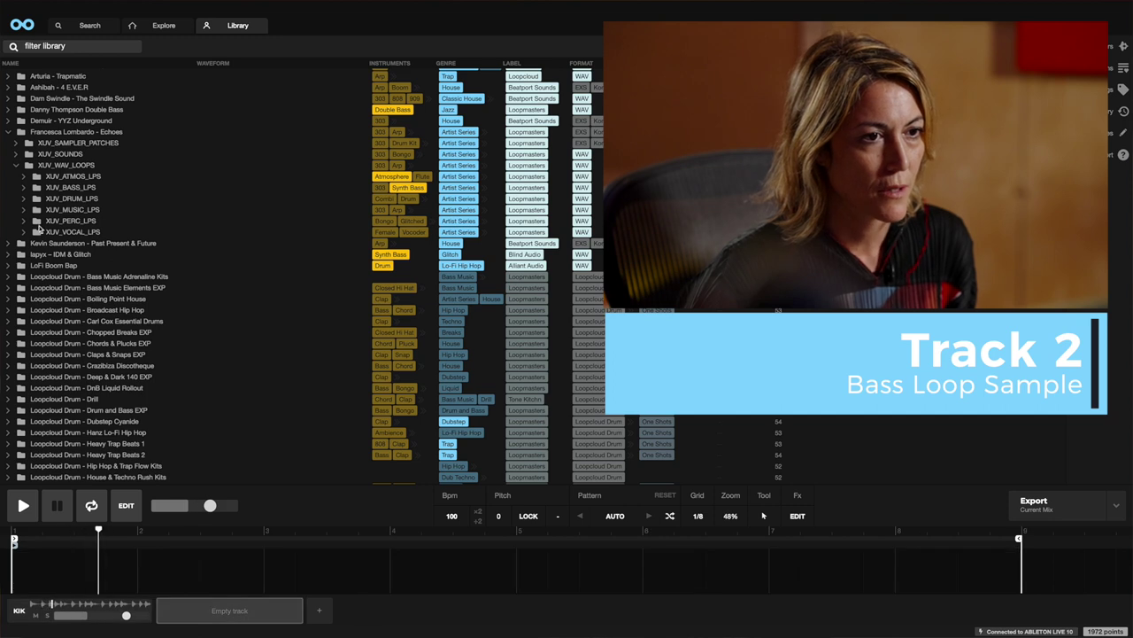
click(24, 188)
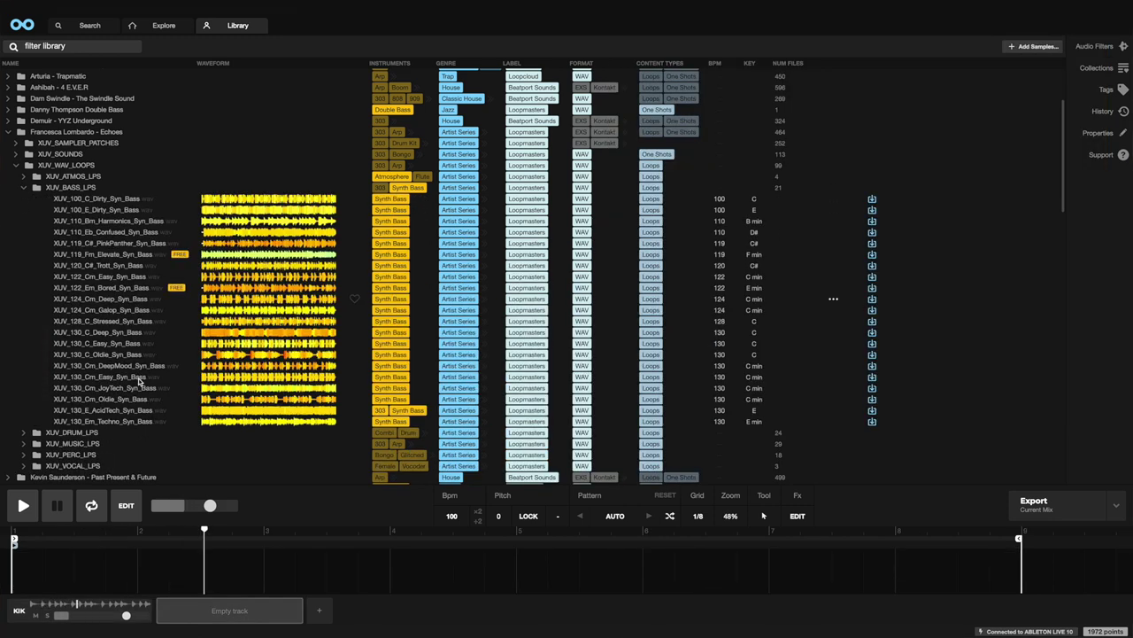
click(118, 334)
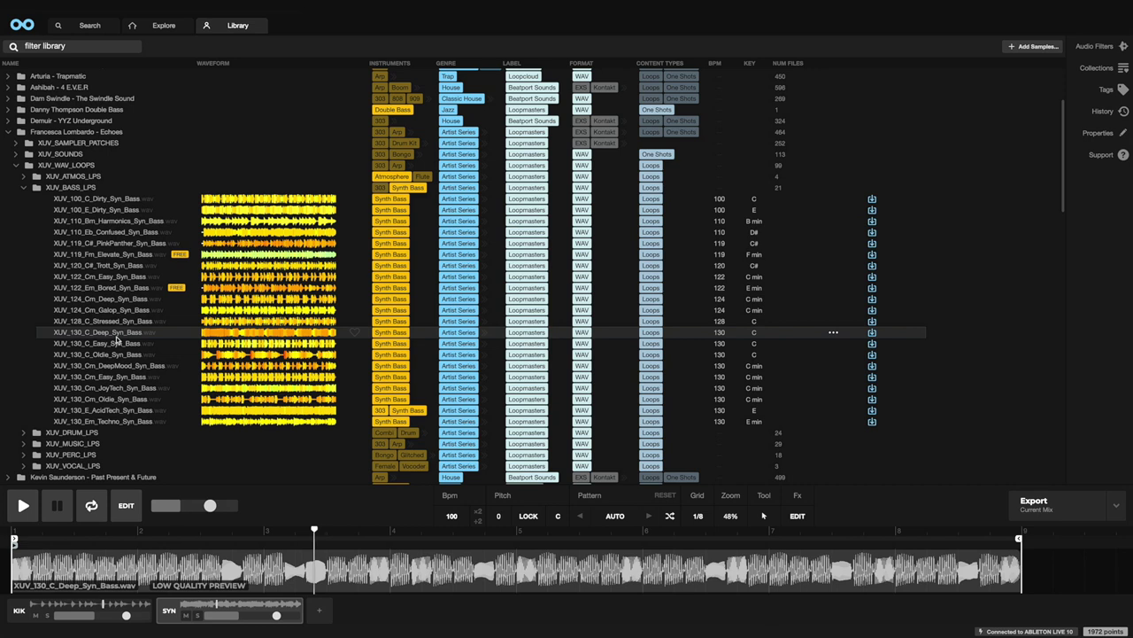
click(120, 379)
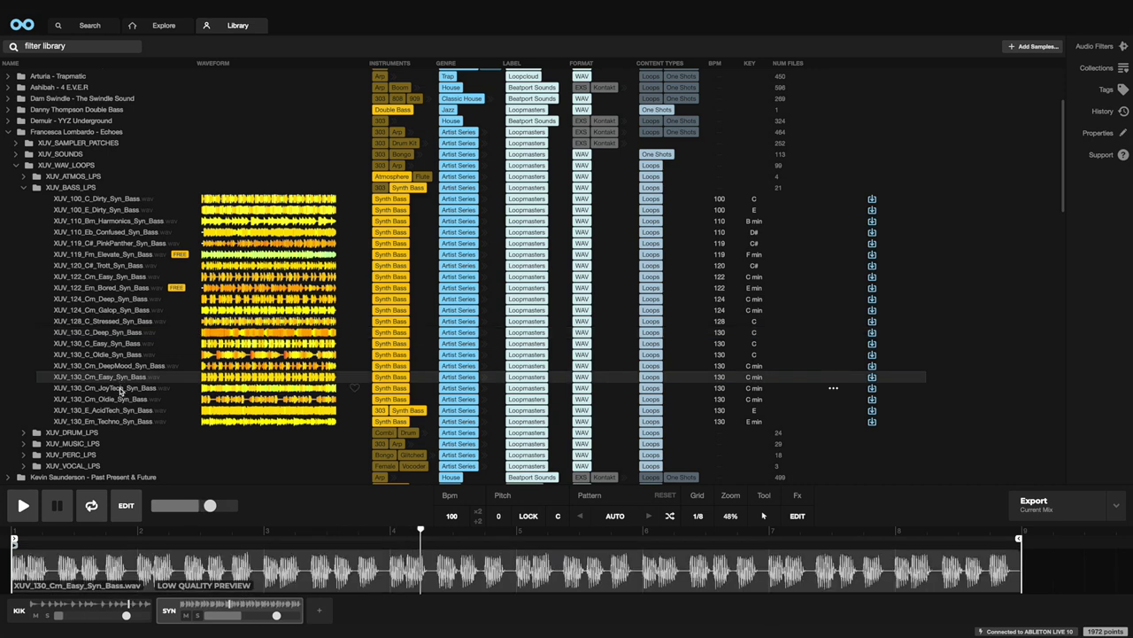
click(118, 399)
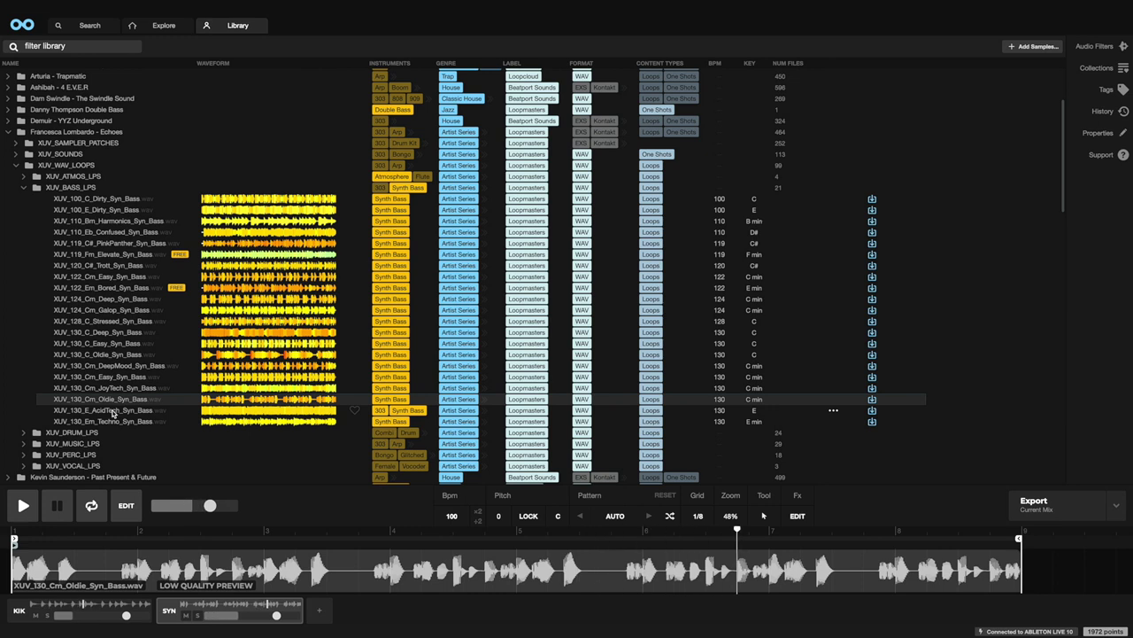
click(113, 411)
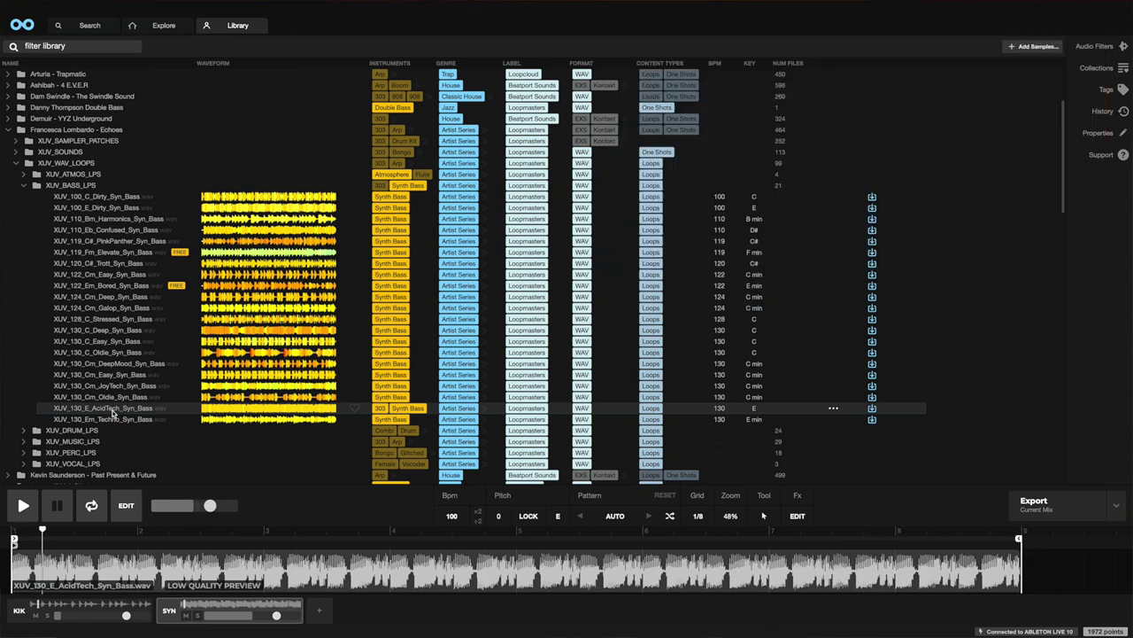
click(322, 611)
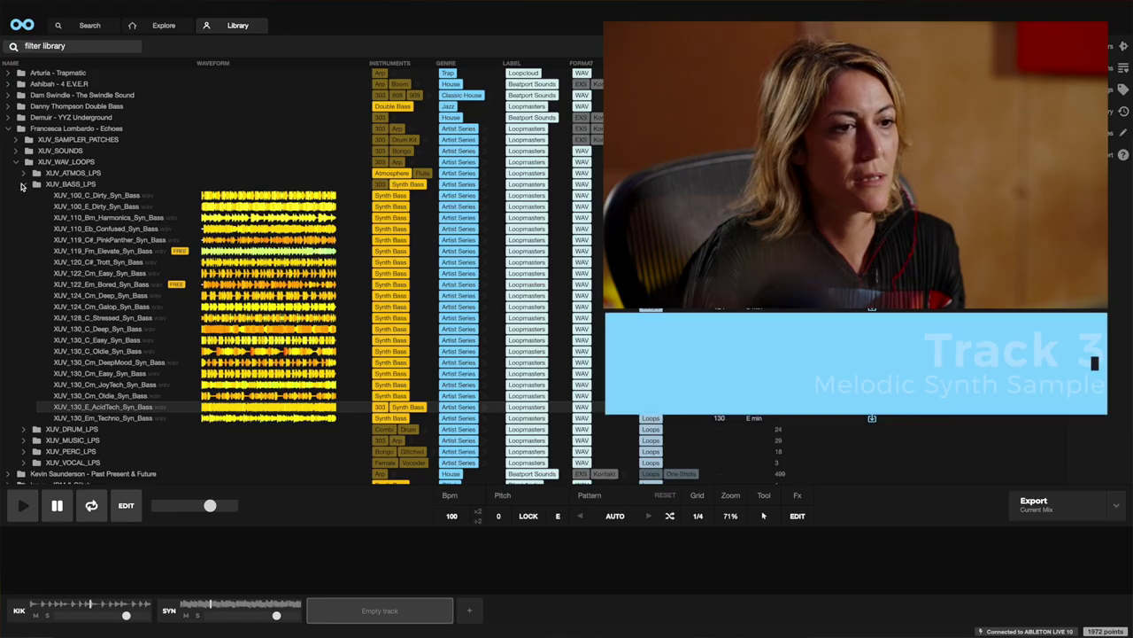
Step: Stop playback and load XUV_130_A_Techno_Synth from XUV_MUSIC_LPS into the empty third track
click(25, 195)
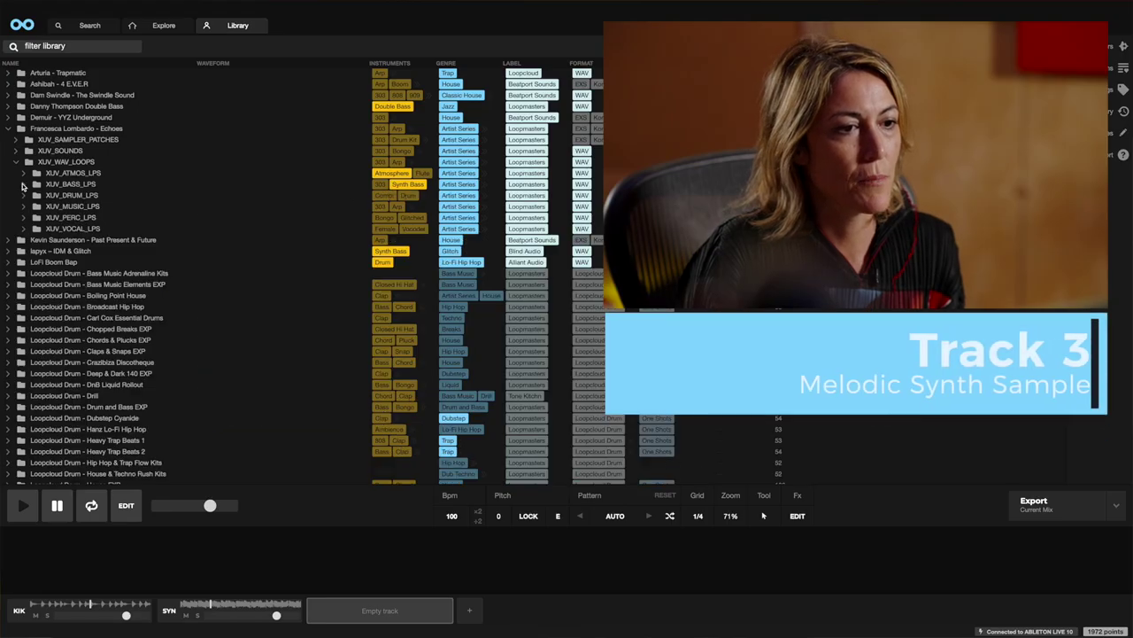
click(24, 205)
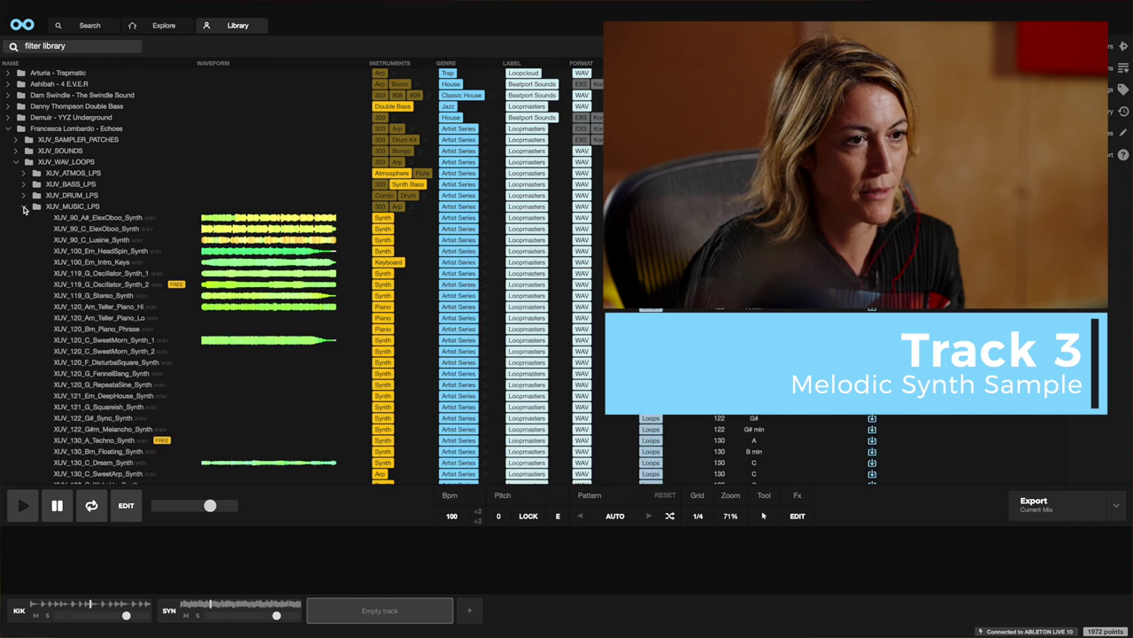
key(space)
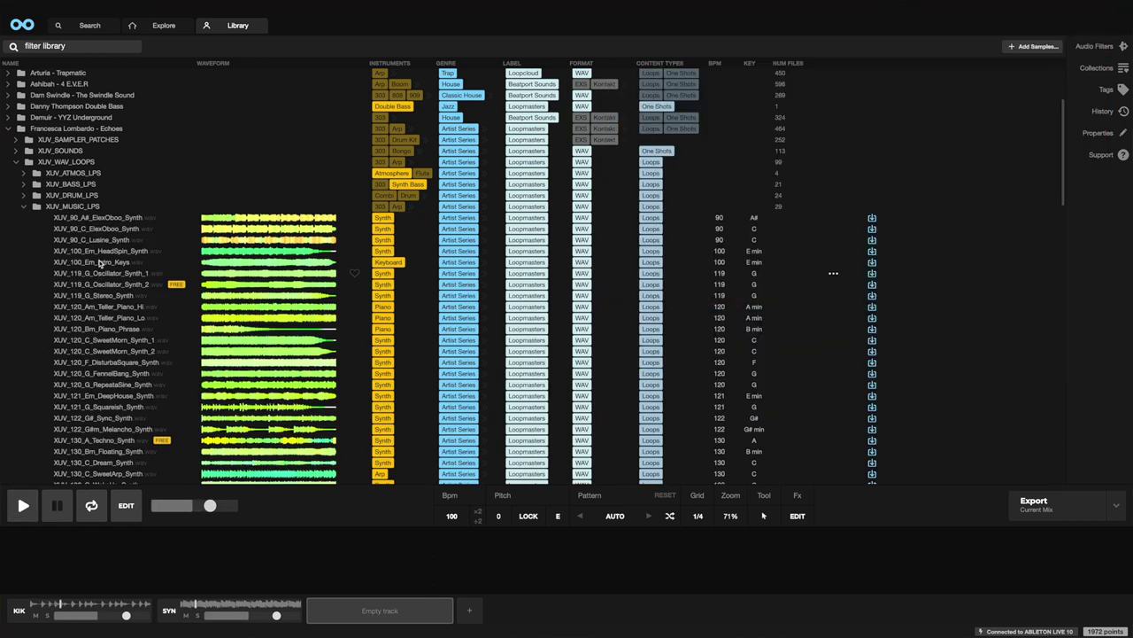
scroll(106, 398, down, 1)
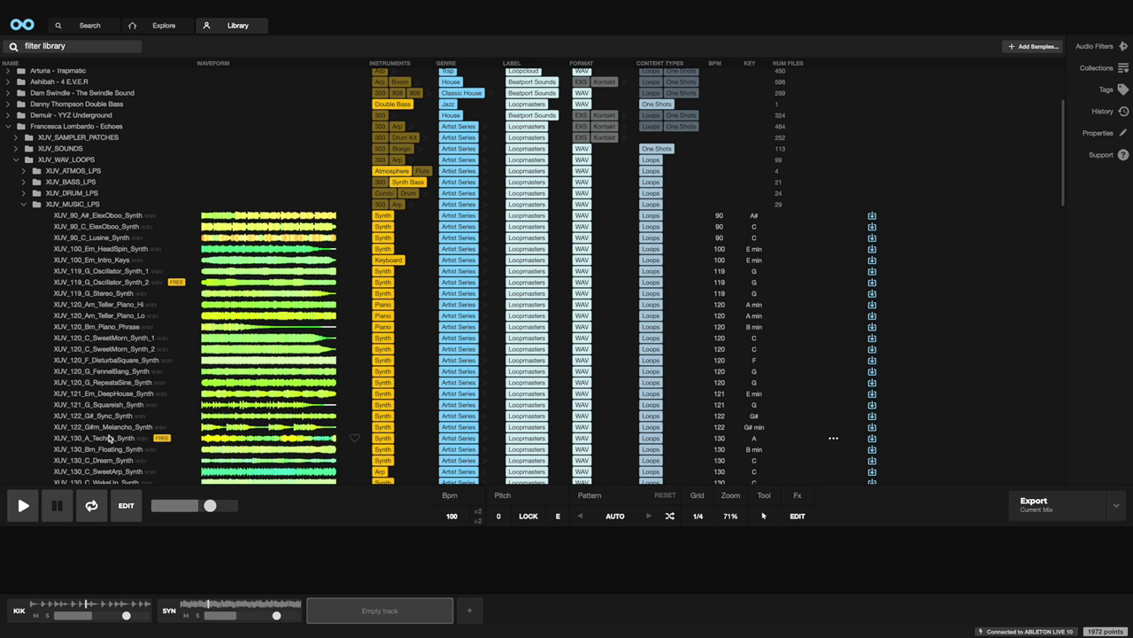
click(110, 442)
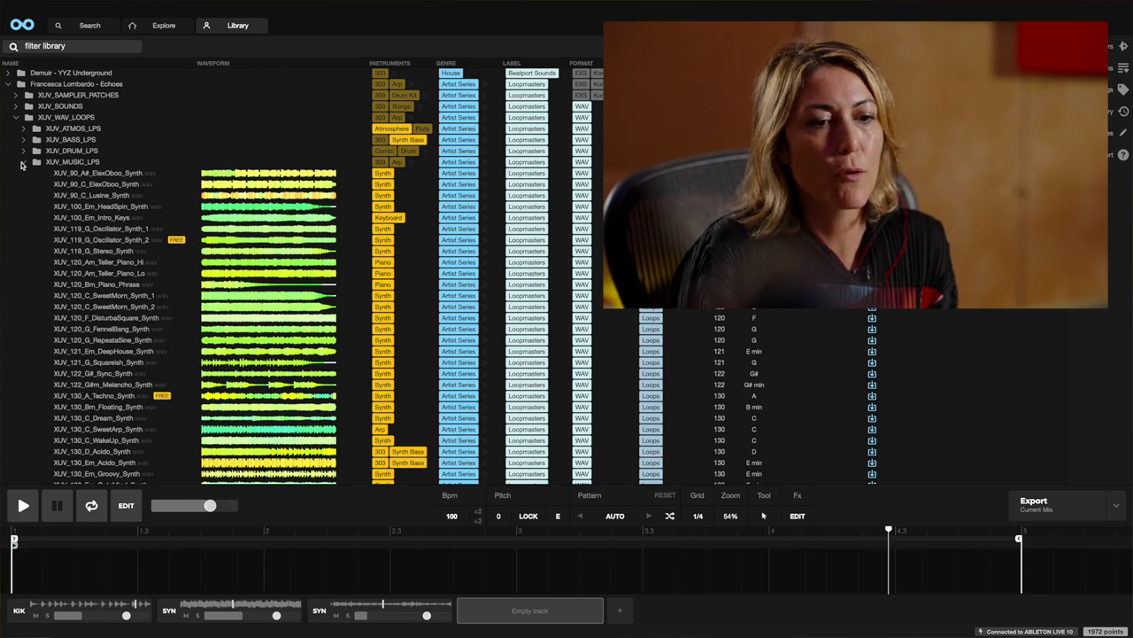
Step: Load XUV_100_E_Dream_Female_Vocal on track four instead of Candelov_Vocoder, then play from the start
click(23, 163)
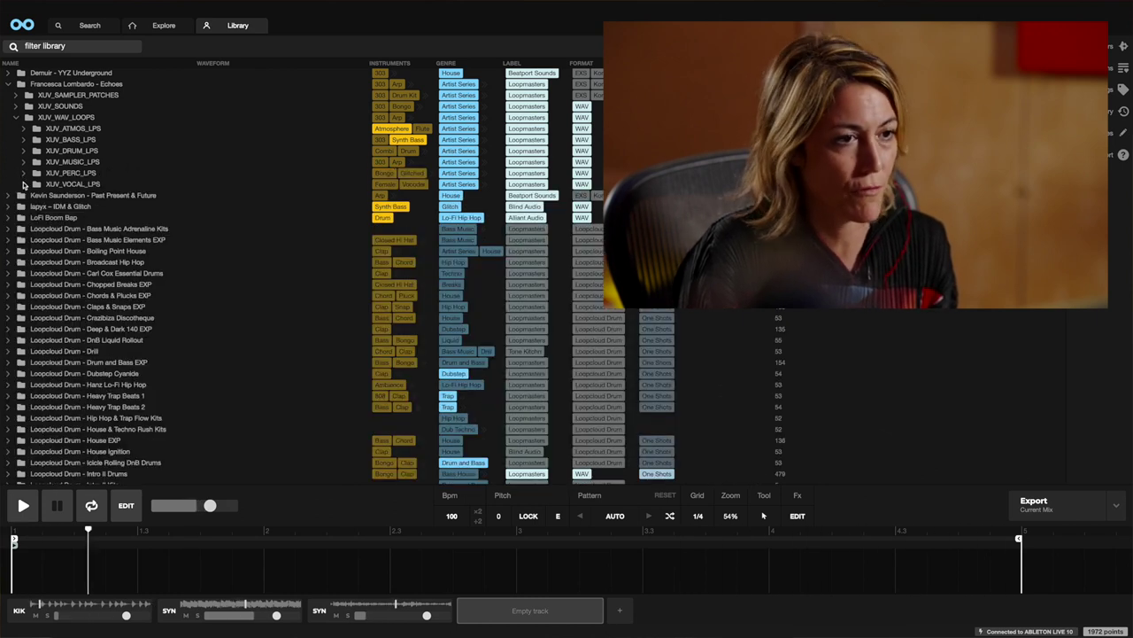
click(24, 184)
click(113, 195)
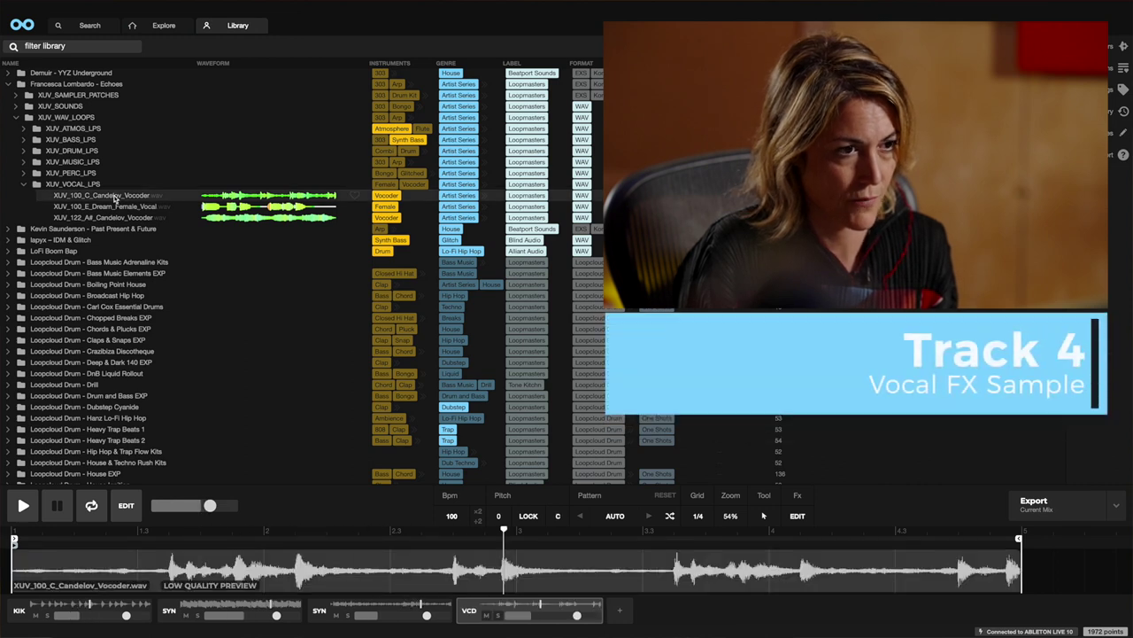
click(113, 206)
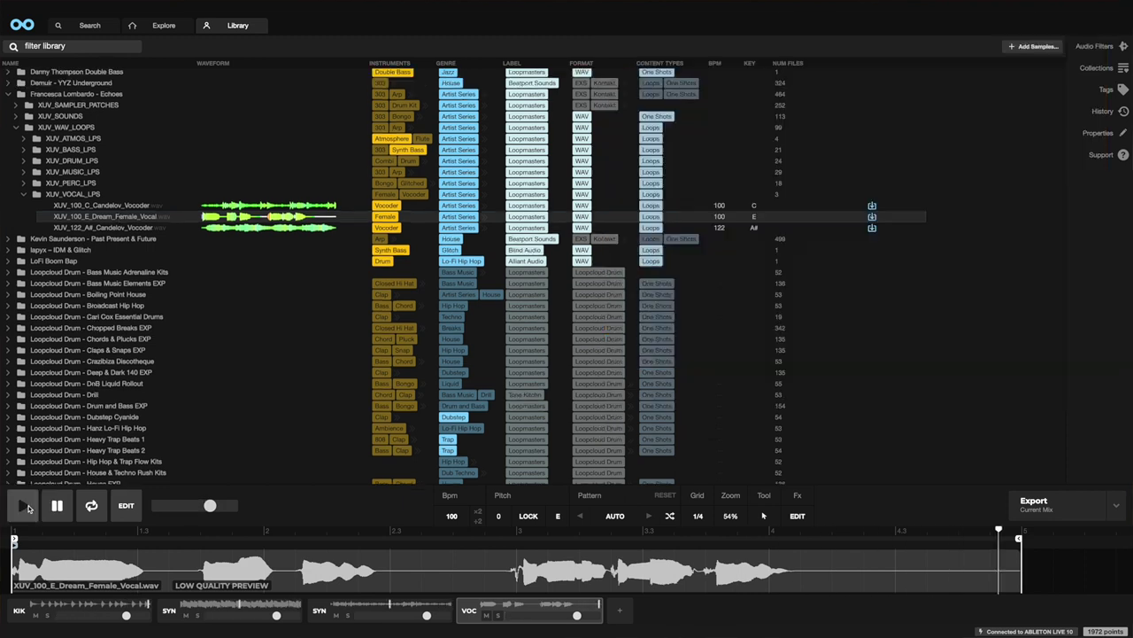
click(28, 507)
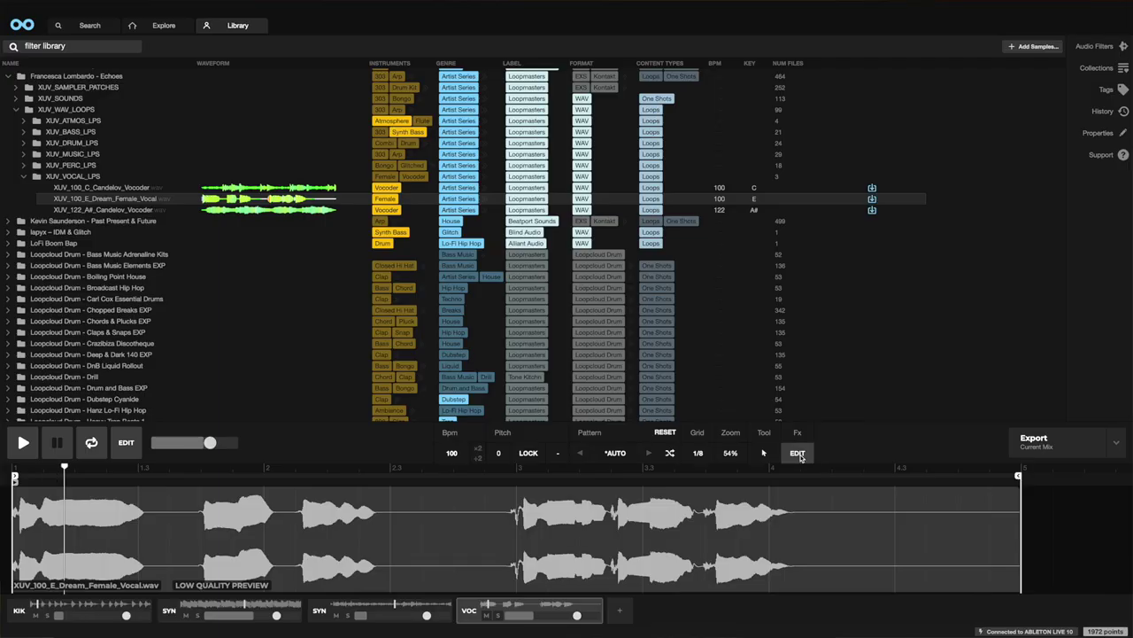
Step: Add a Reverb with the Default factory preset to the VOC vocal track
click(797, 454)
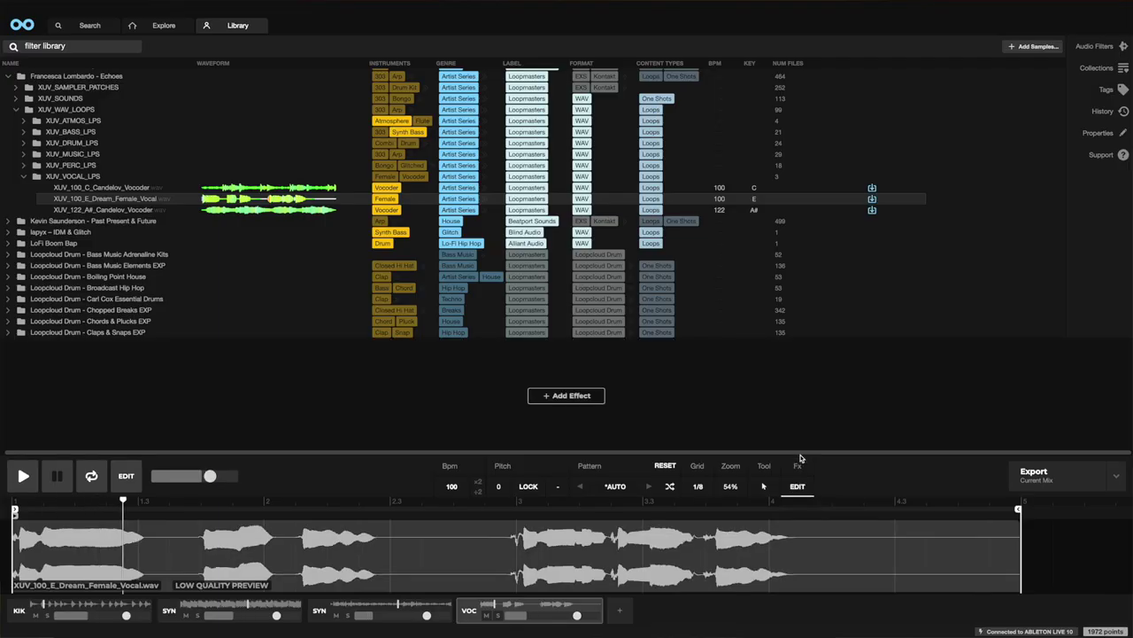
click(571, 399)
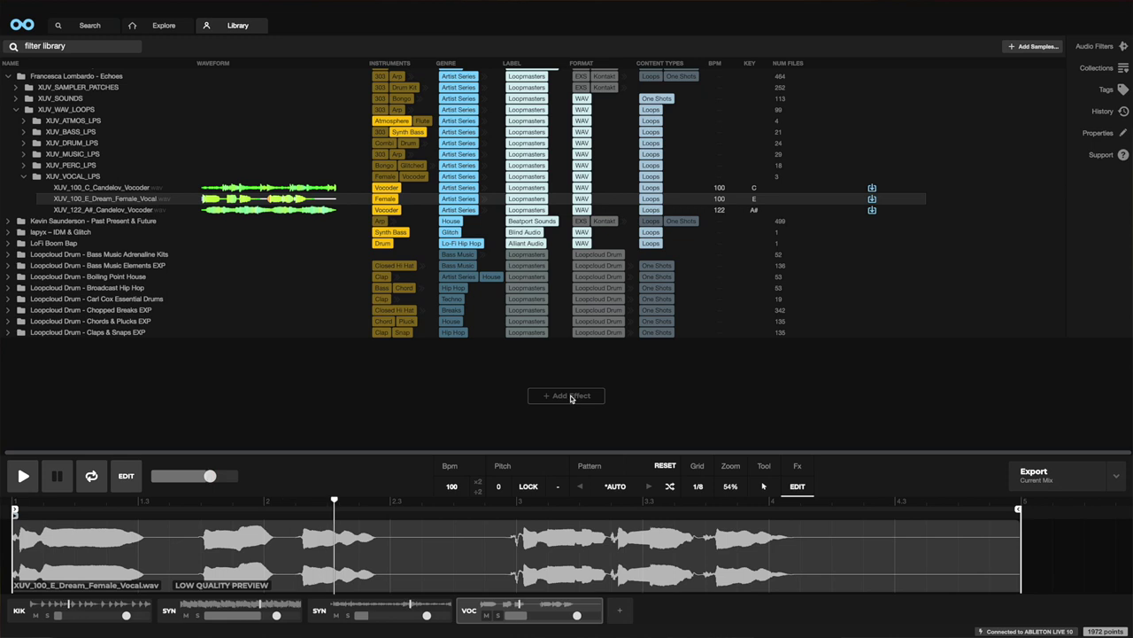
click(571, 396)
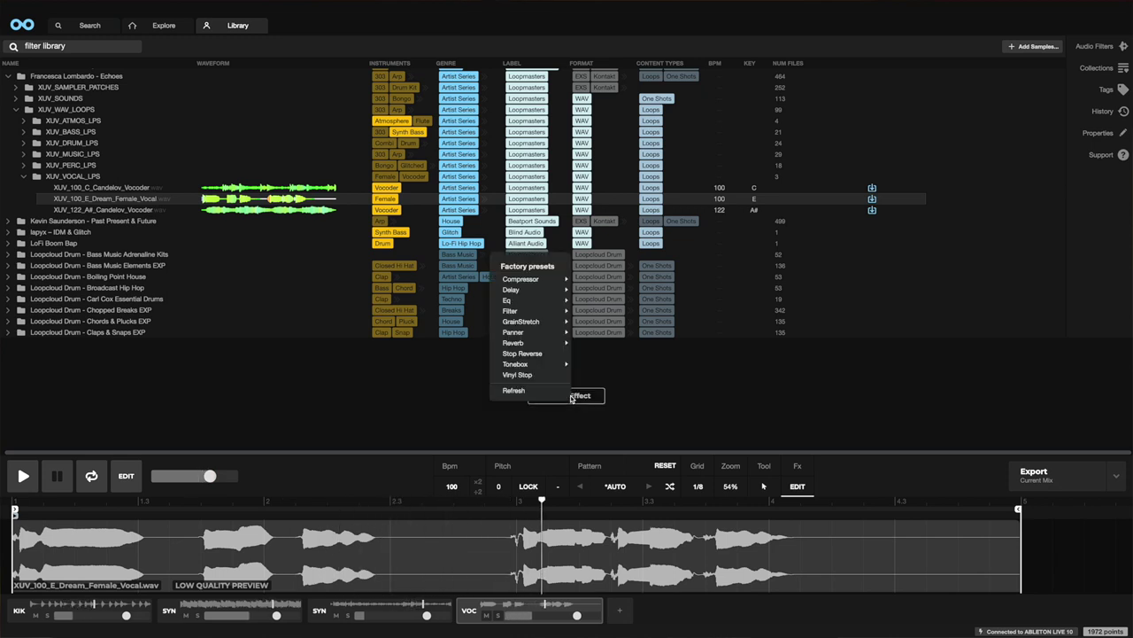
mouse_move(543, 343)
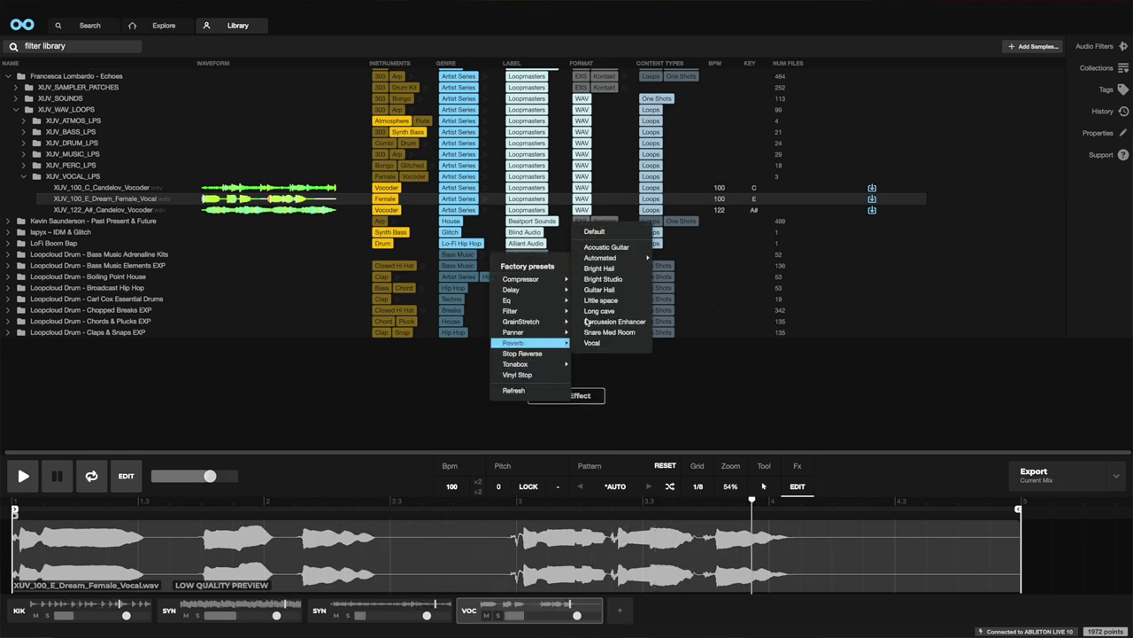
click(602, 232)
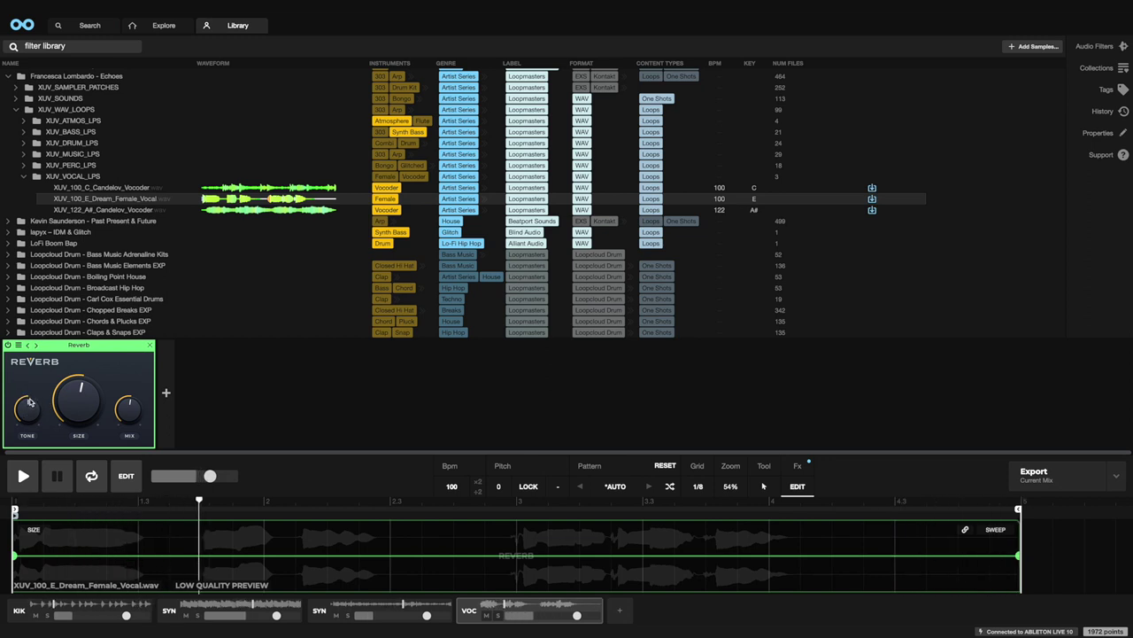
Step: Add a Default Grain Stretch after the Reverb and adjust its grain frequency
click(165, 392)
mouse_move(199, 363)
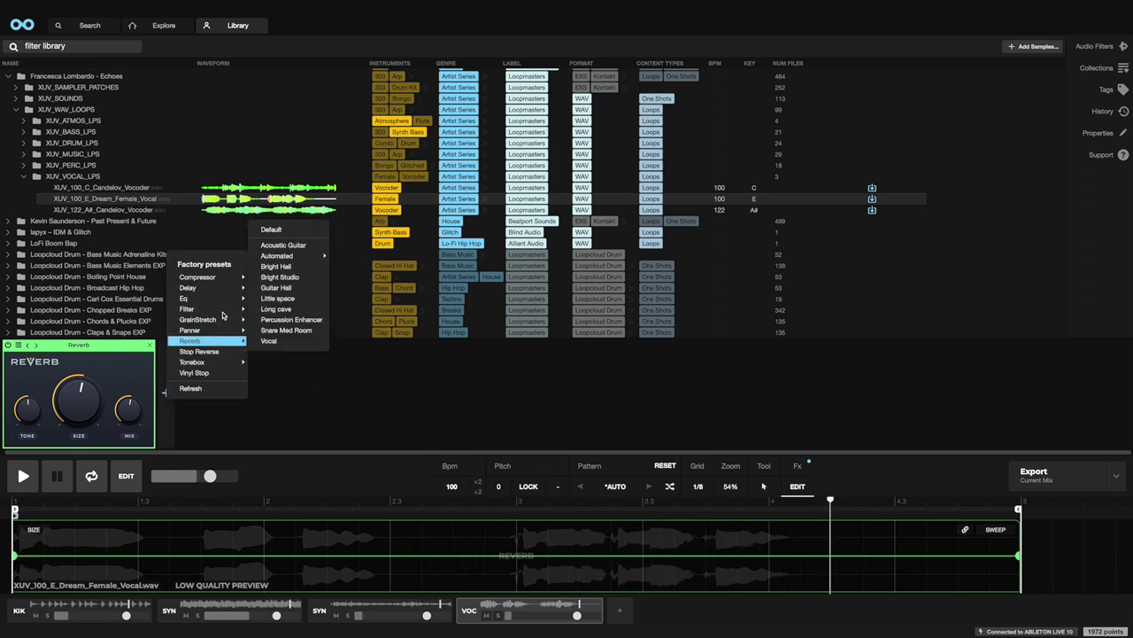
mouse_move(204, 319)
click(275, 320)
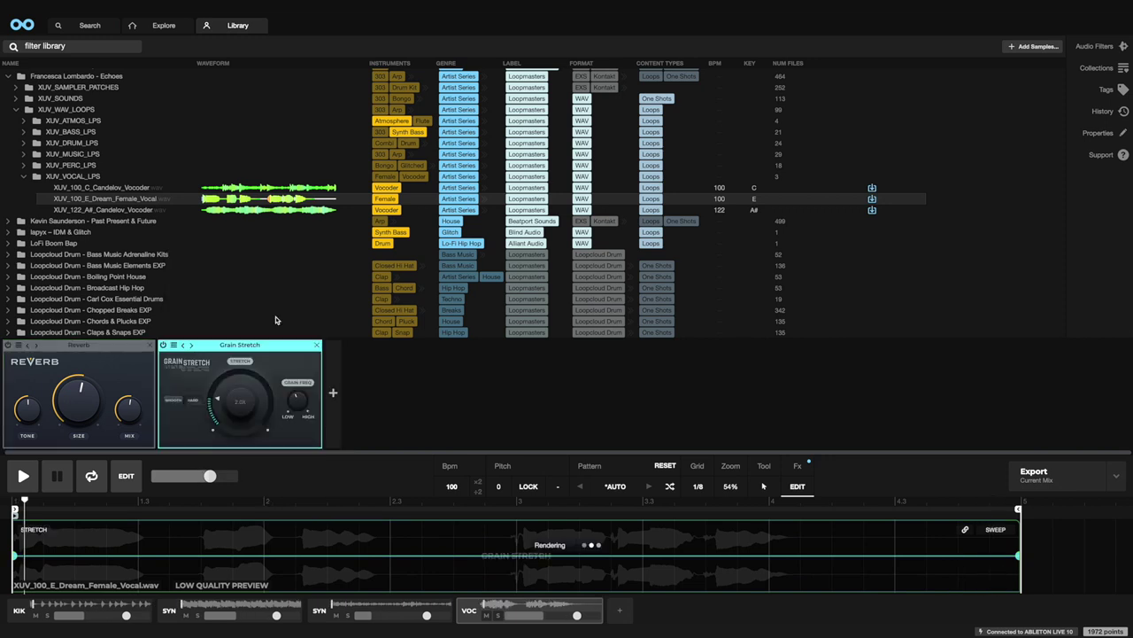
drag(297, 398, 294, 429)
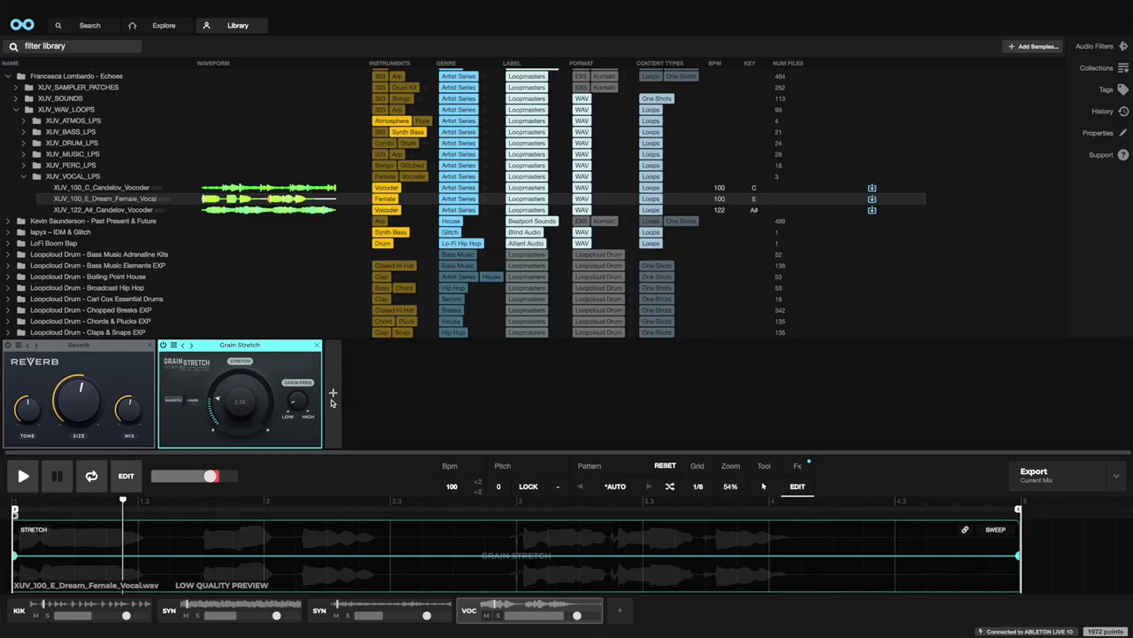
Step: Add a Default Delay after Grain Stretch, set its time to 110.8 ms, and adjust wet level
click(333, 398)
mouse_move(380, 325)
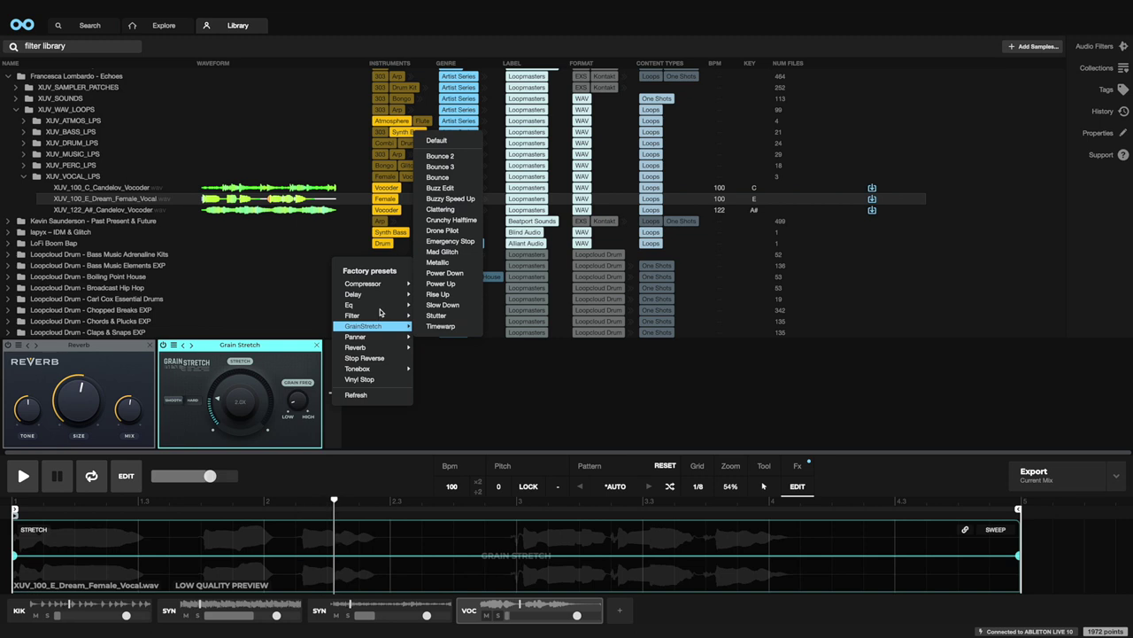
mouse_move(374, 296)
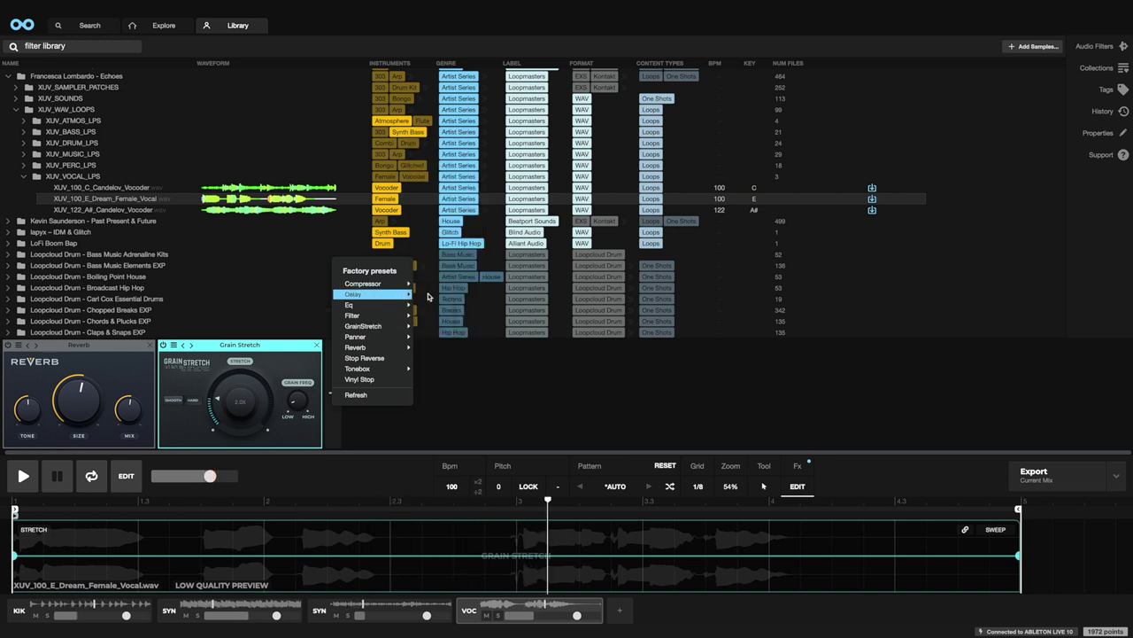
click(427, 295)
drag(400, 398, 399, 405)
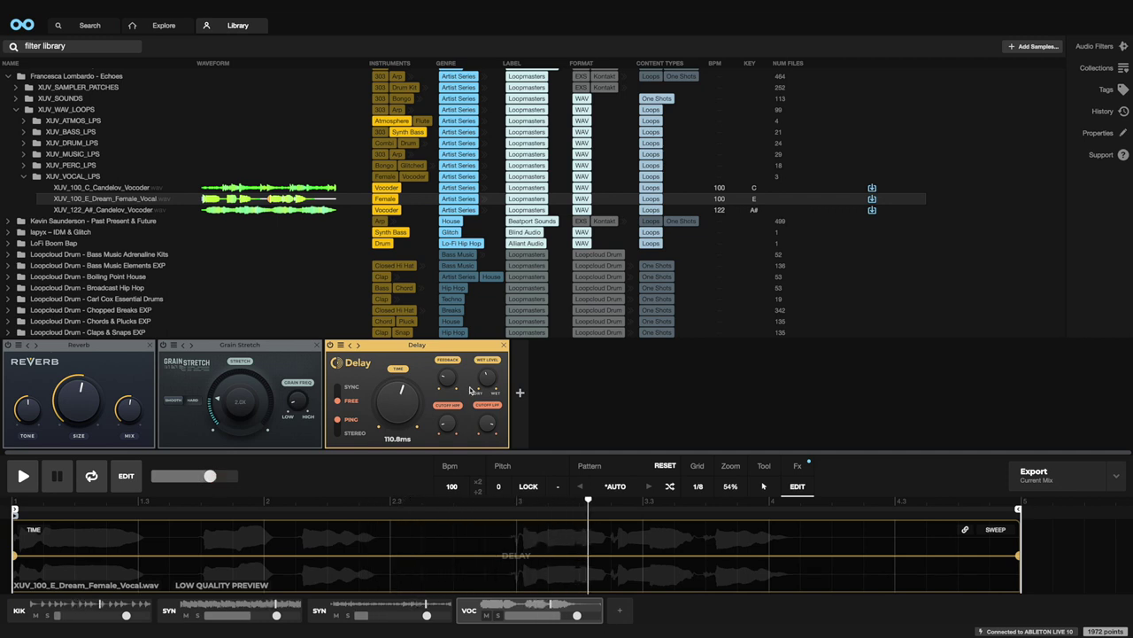
drag(479, 384, 481, 392)
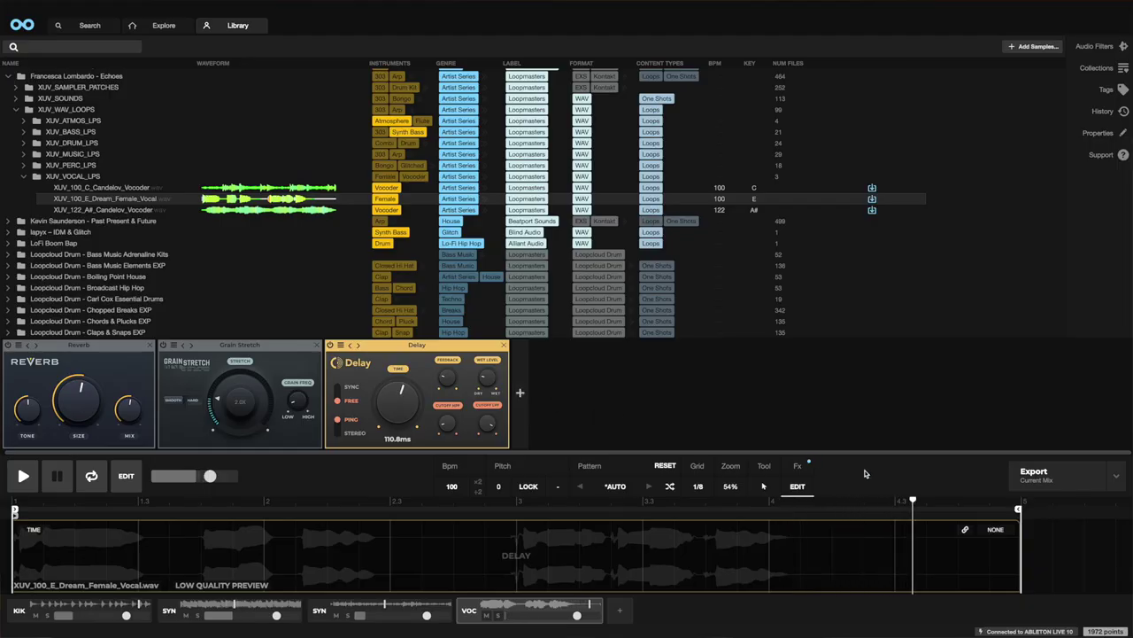
click(997, 529)
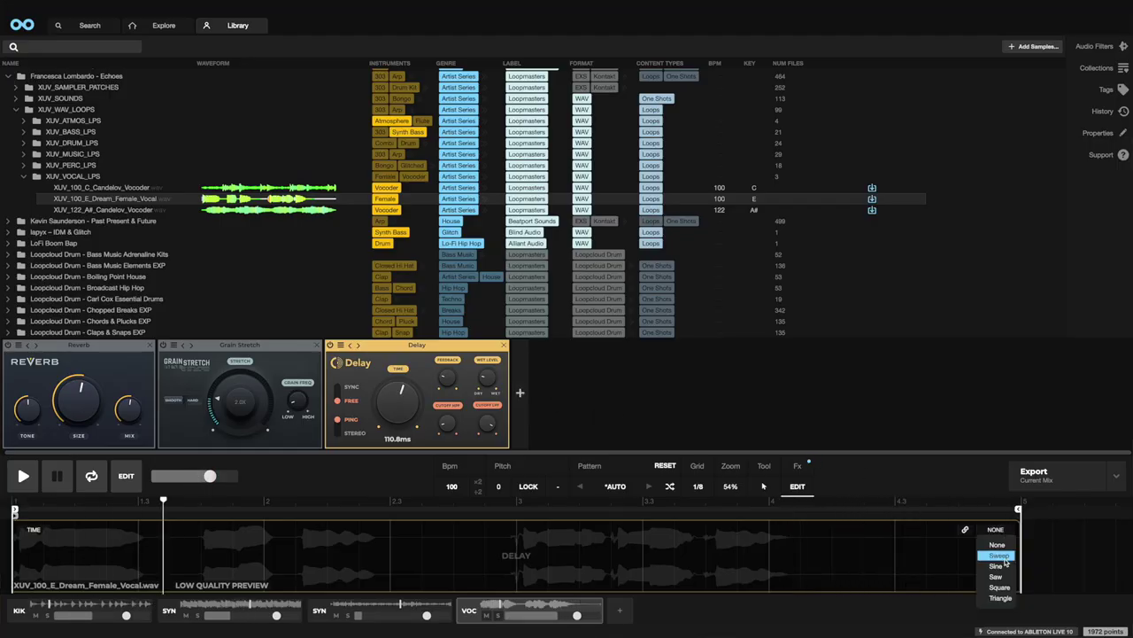
click(999, 555)
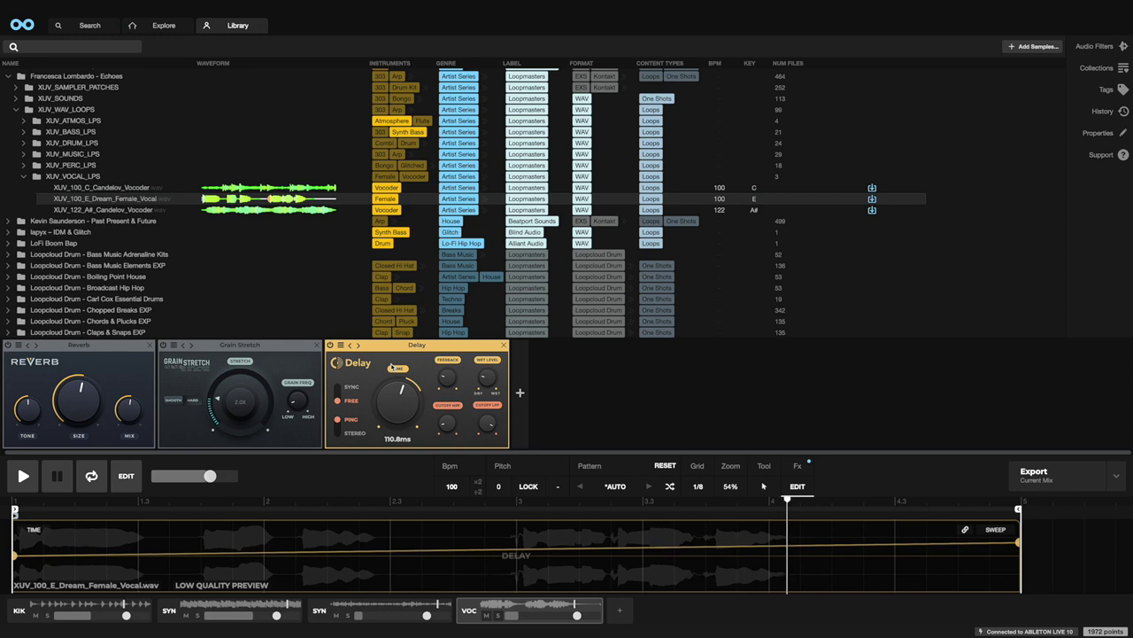
click(997, 530)
click(997, 544)
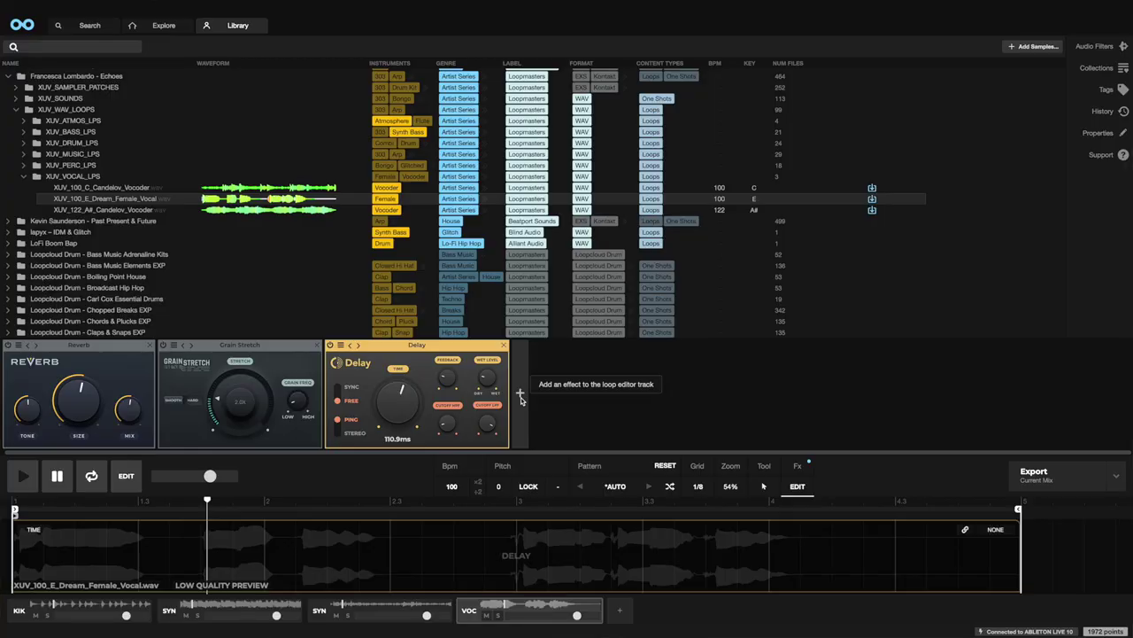
Step: Add a Low Cut EQ after the Delay, raise its frequency, and close the effects rack
click(519, 394)
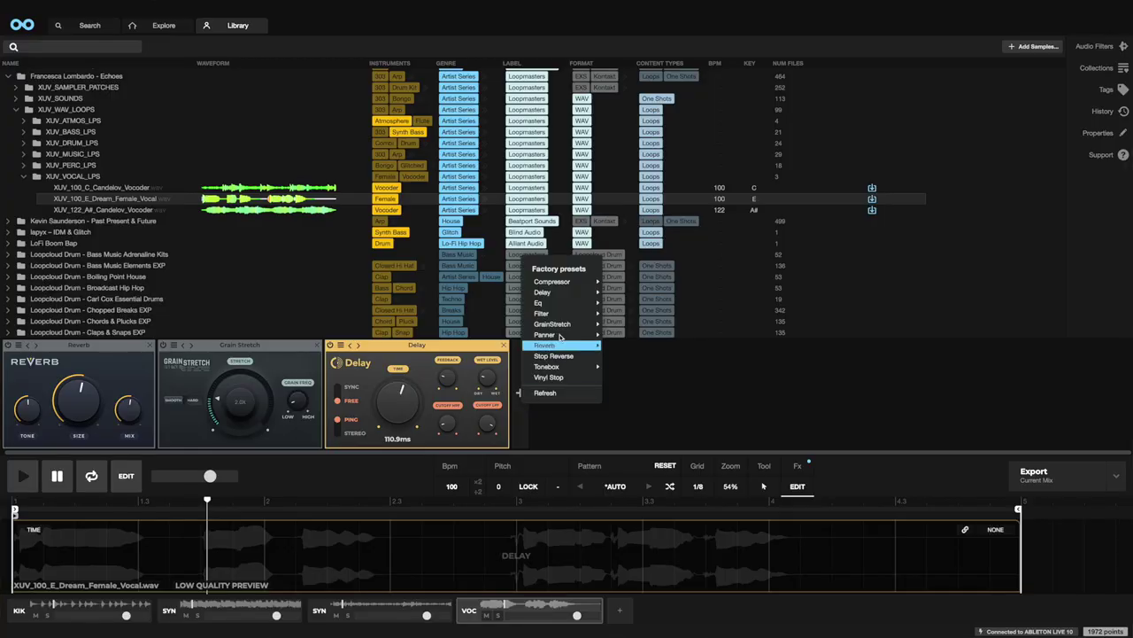
mouse_move(577, 305)
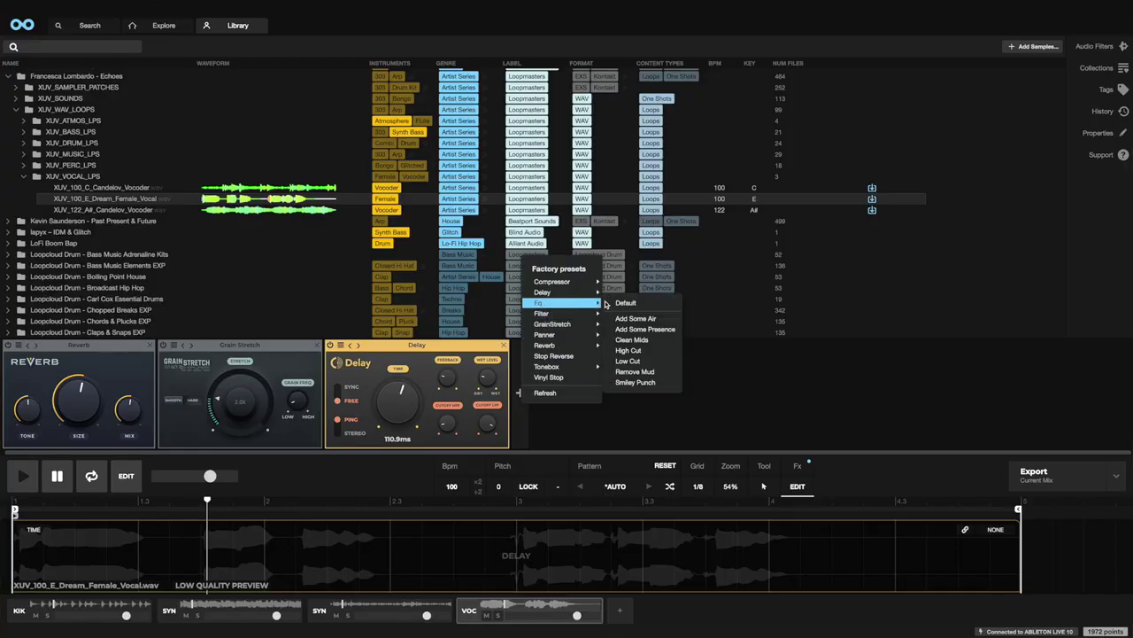
click(639, 362)
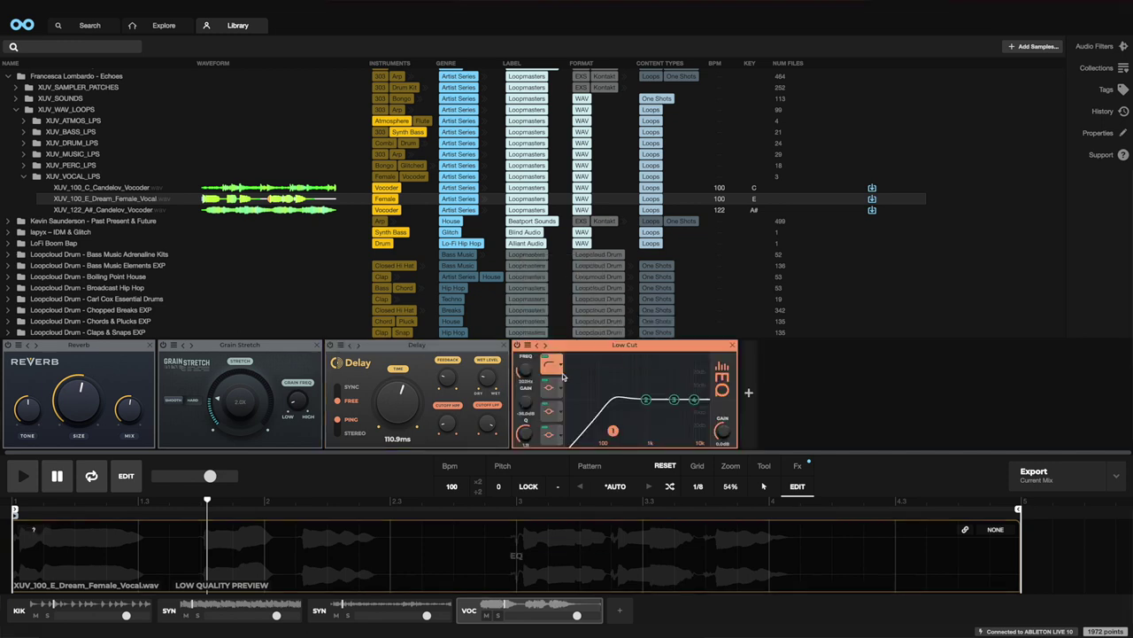
drag(523, 373, 526, 370)
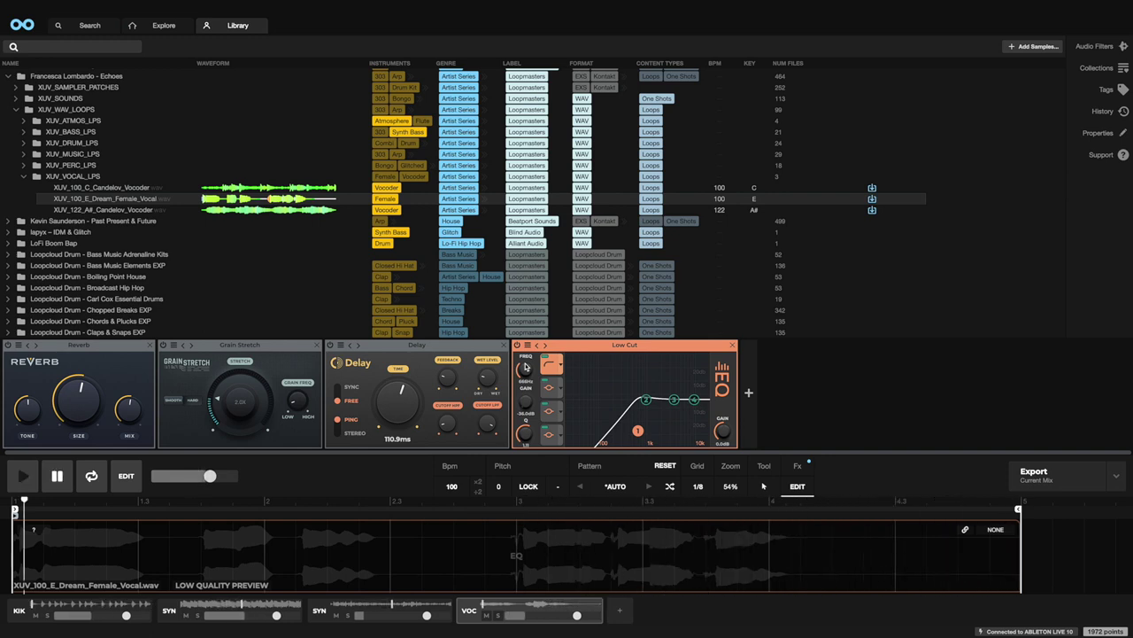
click(806, 487)
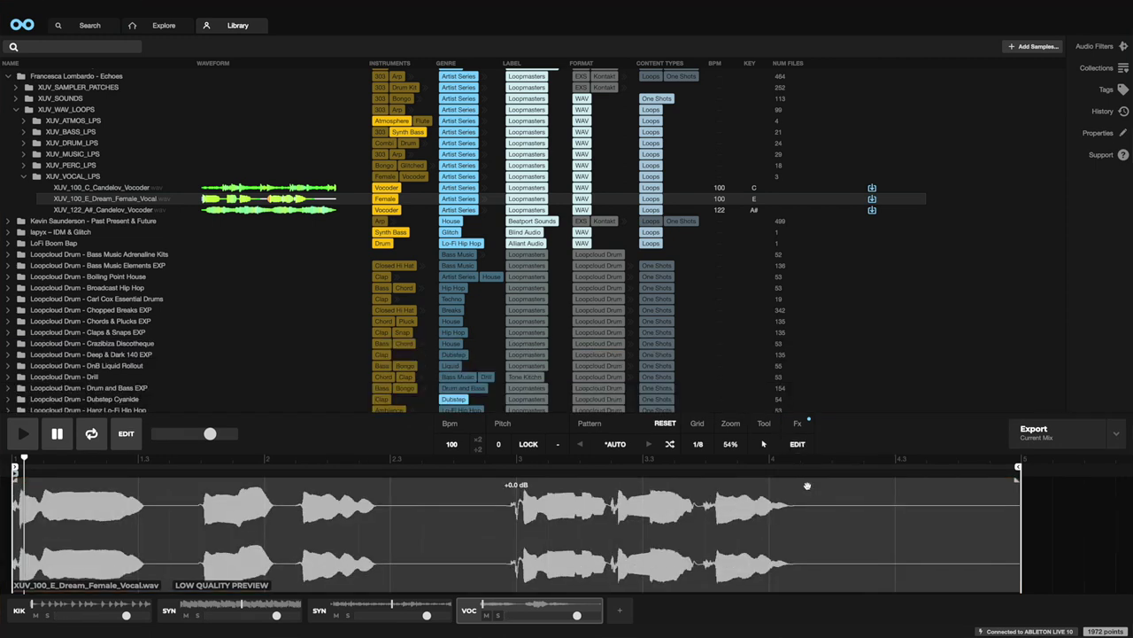
Step: Add a fifth track and load XUV_100_Shaker from XUV_PERC_LPS after trying Noise_Elec_Percs_2
click(621, 611)
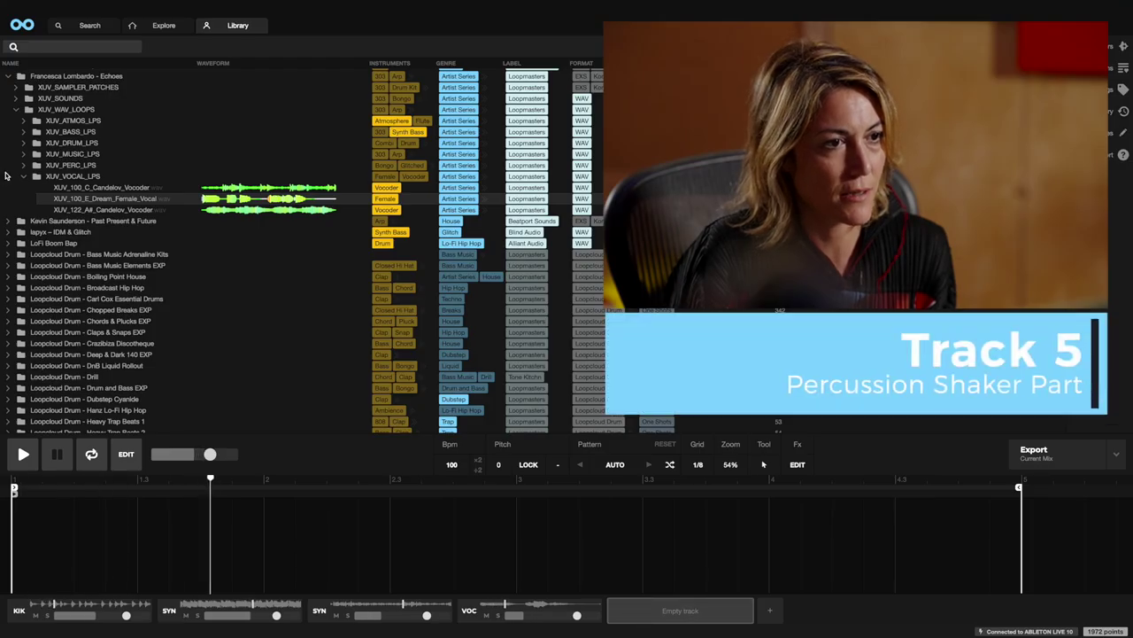
click(24, 165)
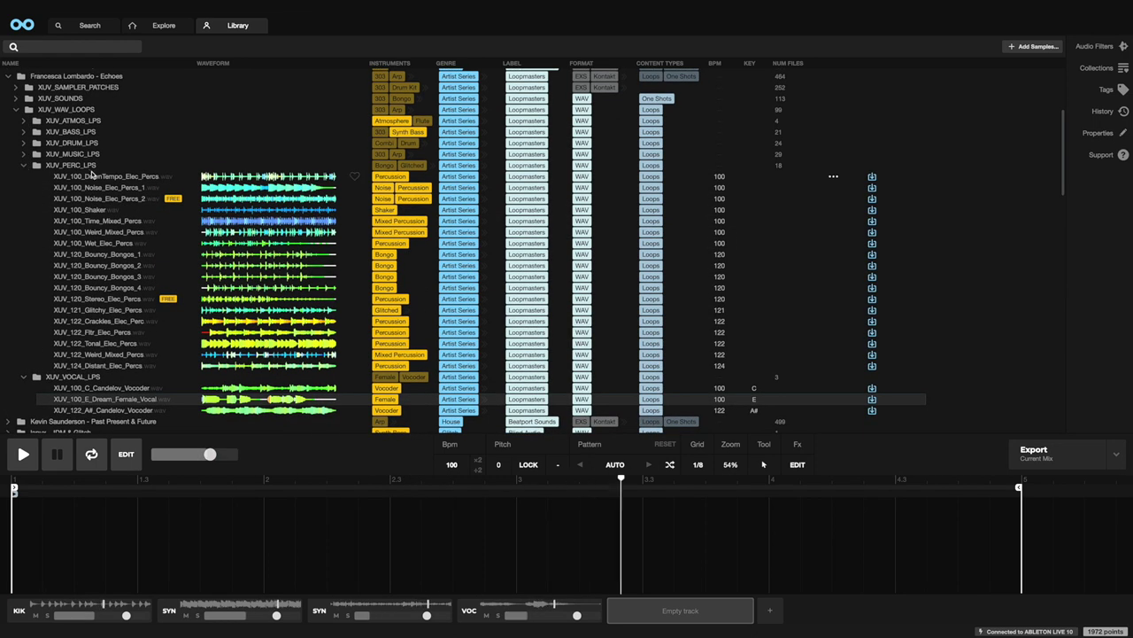
click(104, 198)
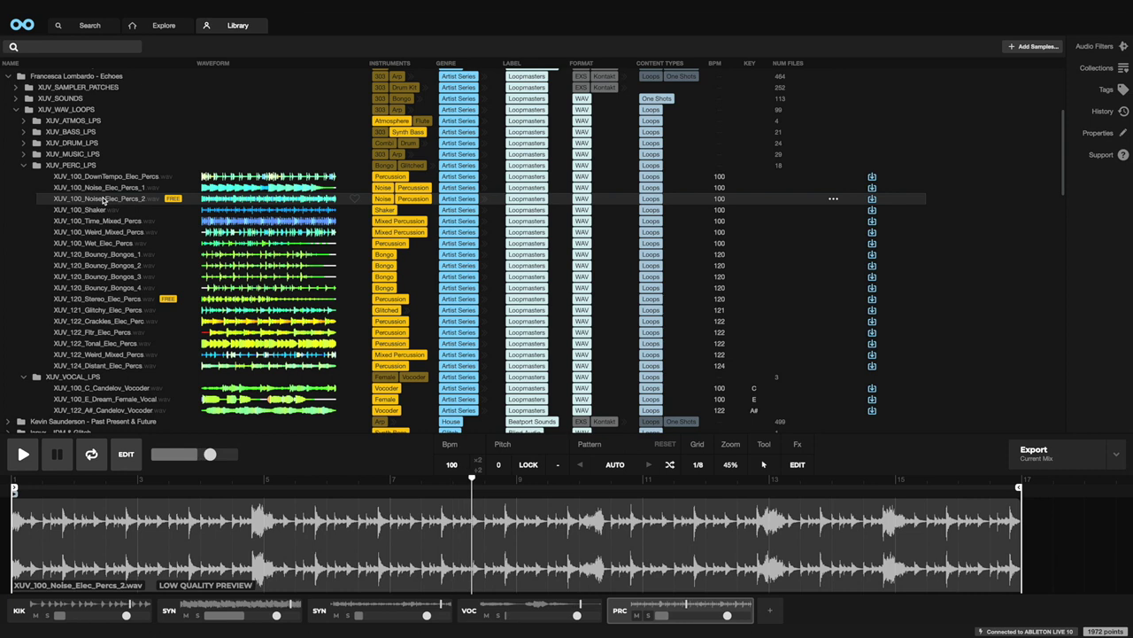
click(98, 210)
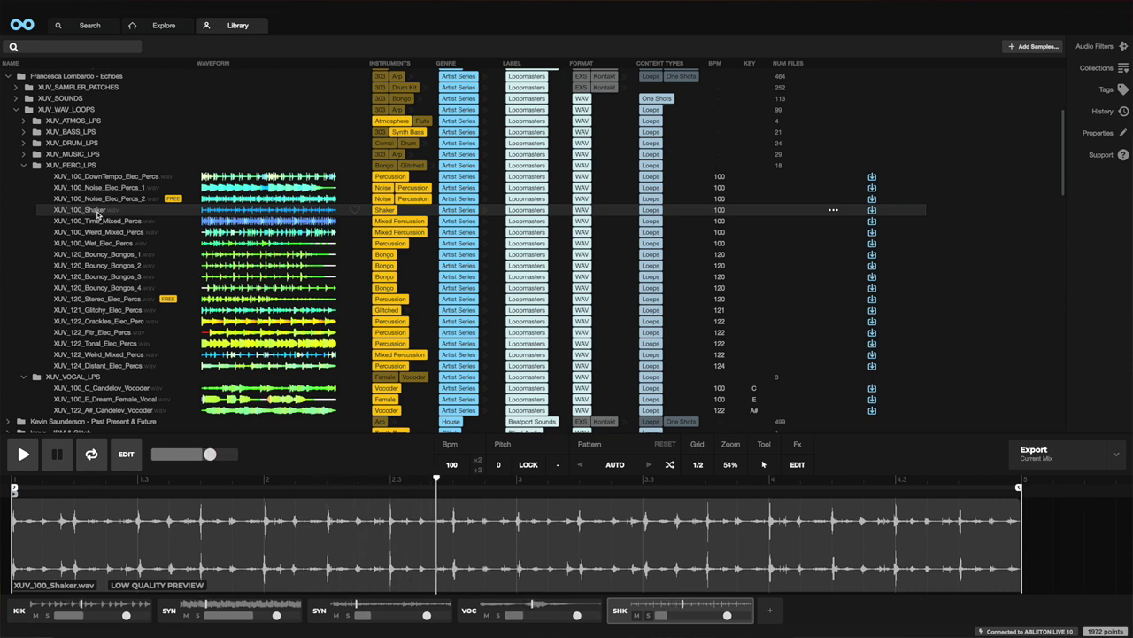
Step: Lower the shaker track's volume slightly and add an empty sixth track
mouse_move(727, 614)
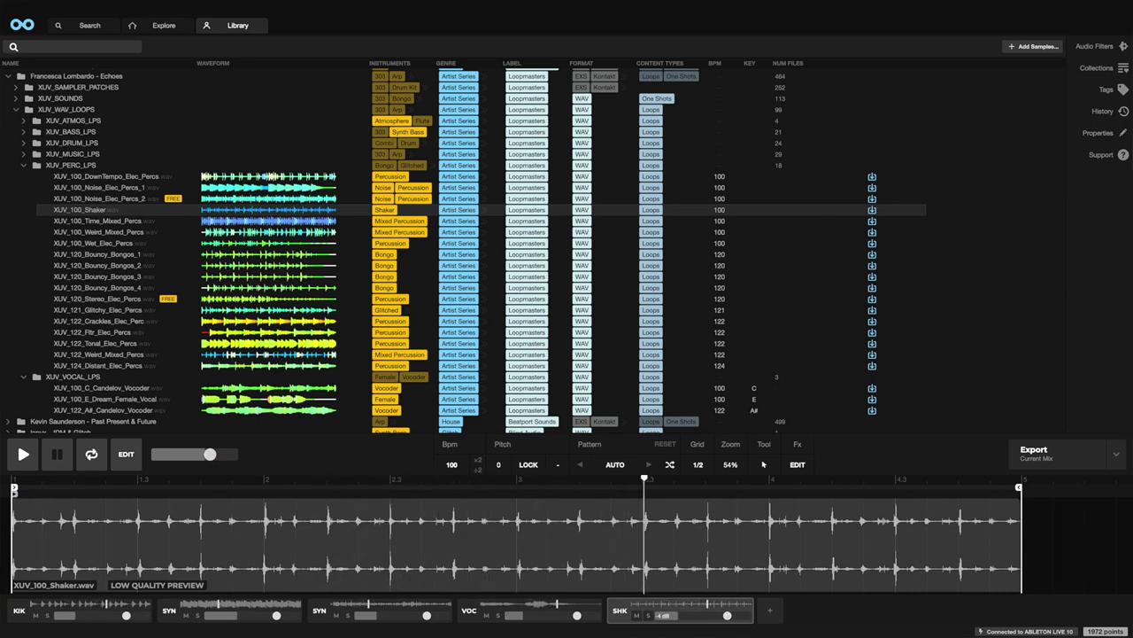
drag(727, 615, 702, 615)
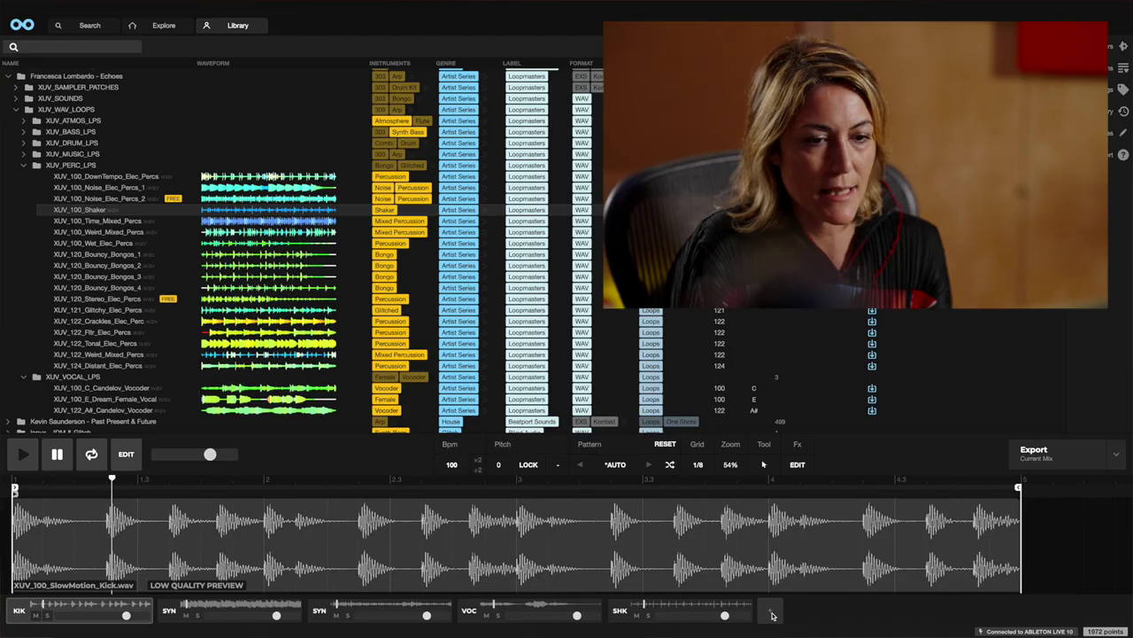
click(772, 614)
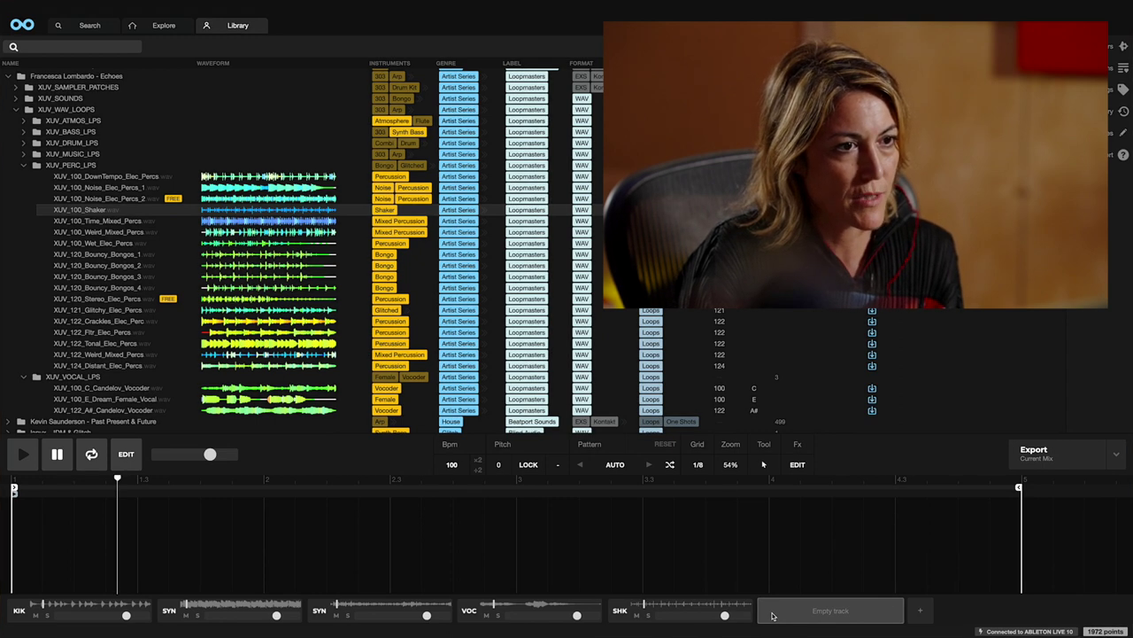
Step: Play the loop while trying Tonal and Weird percussion, settling on XUV_124_Distant_Elec_Percs for track six
key(space)
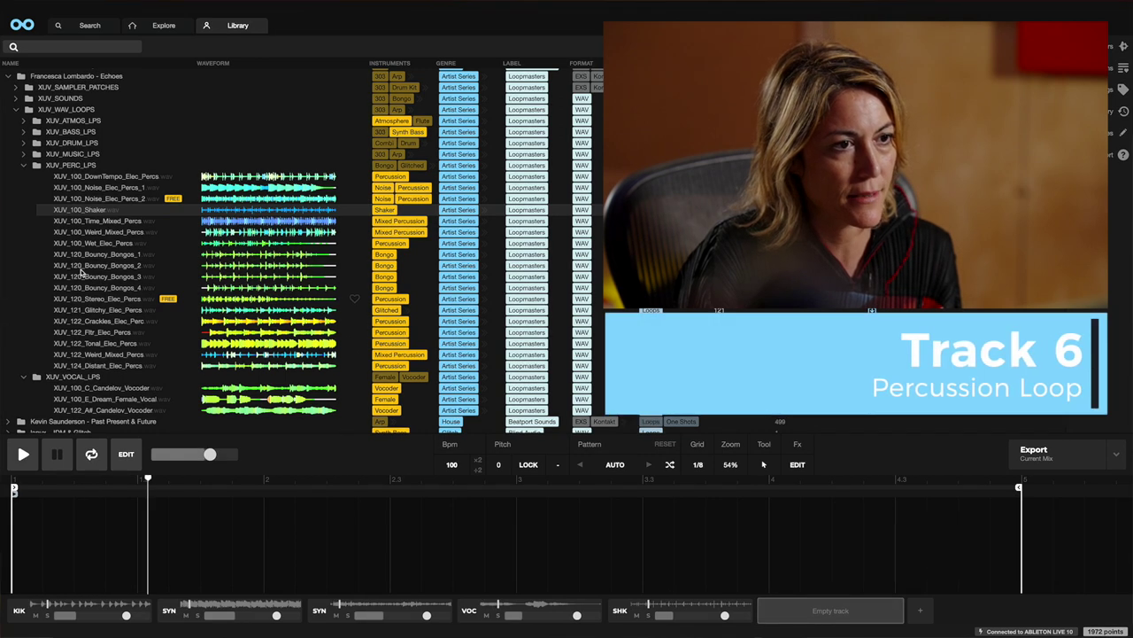
click(109, 345)
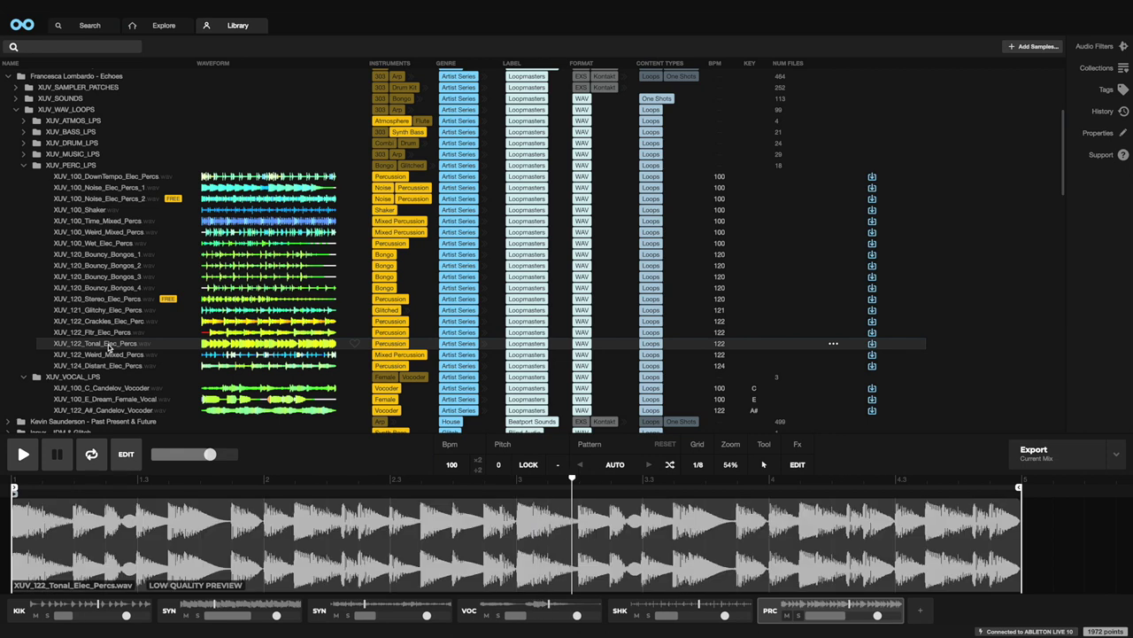
click(109, 353)
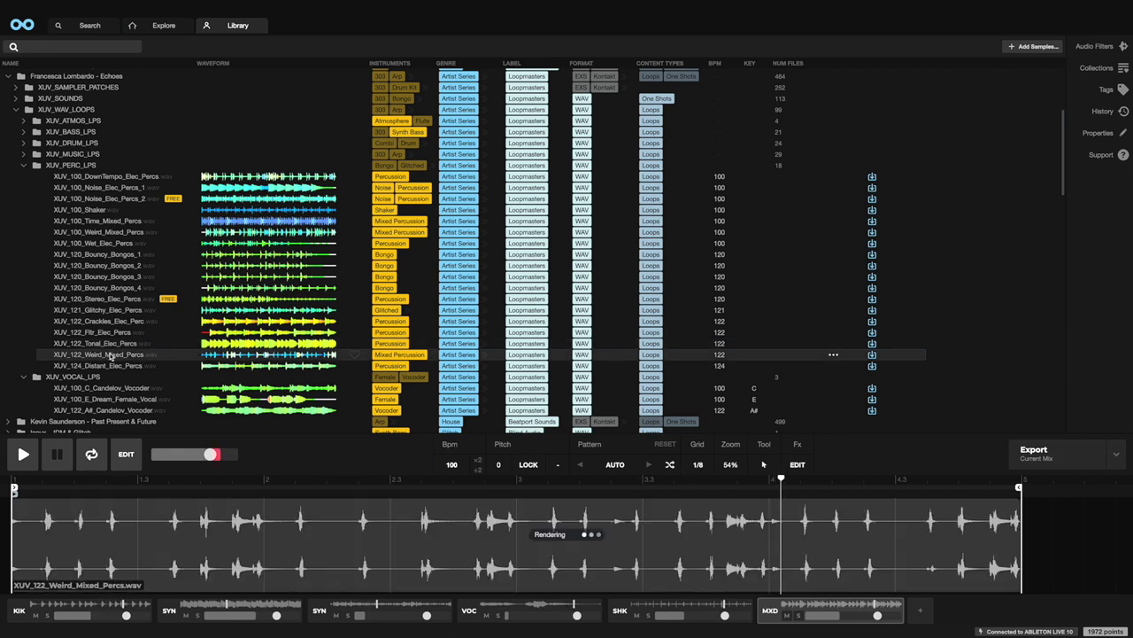
click(111, 366)
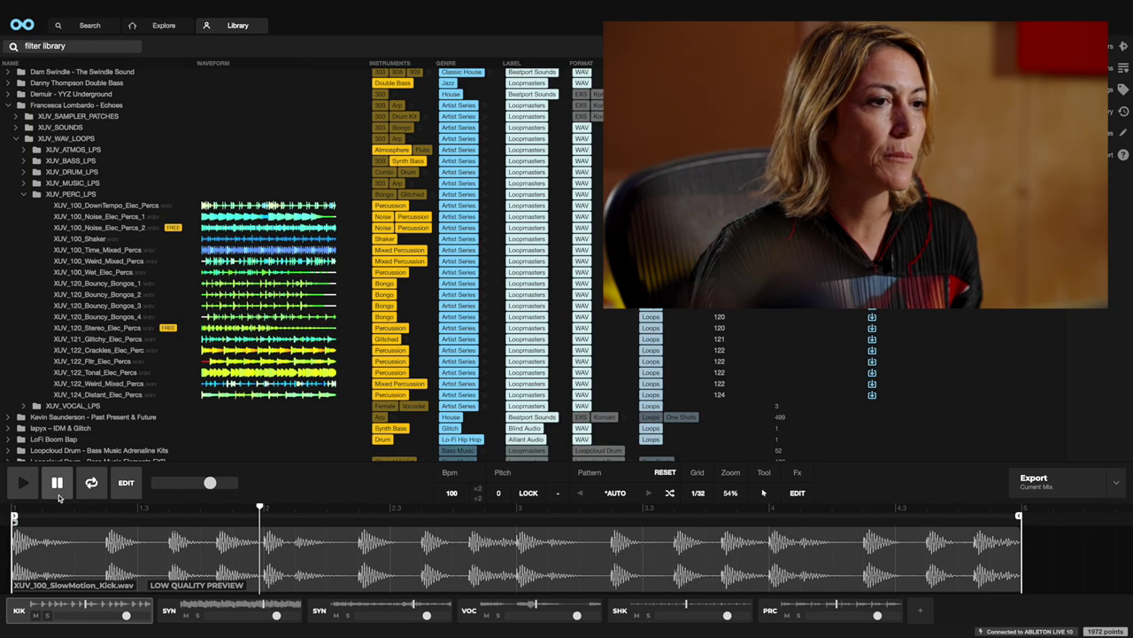
Step: Pause playback, add a new empty track, and browse to the XUV_SOUNDS > XUV_DRUM_HITS one-shots
click(58, 494)
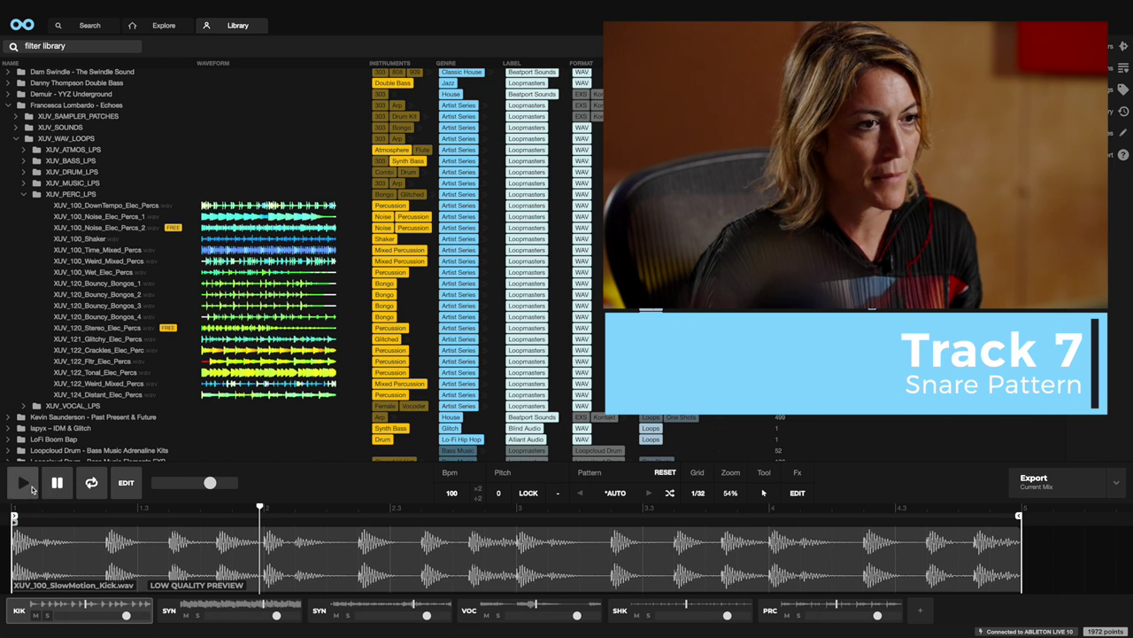
click(921, 612)
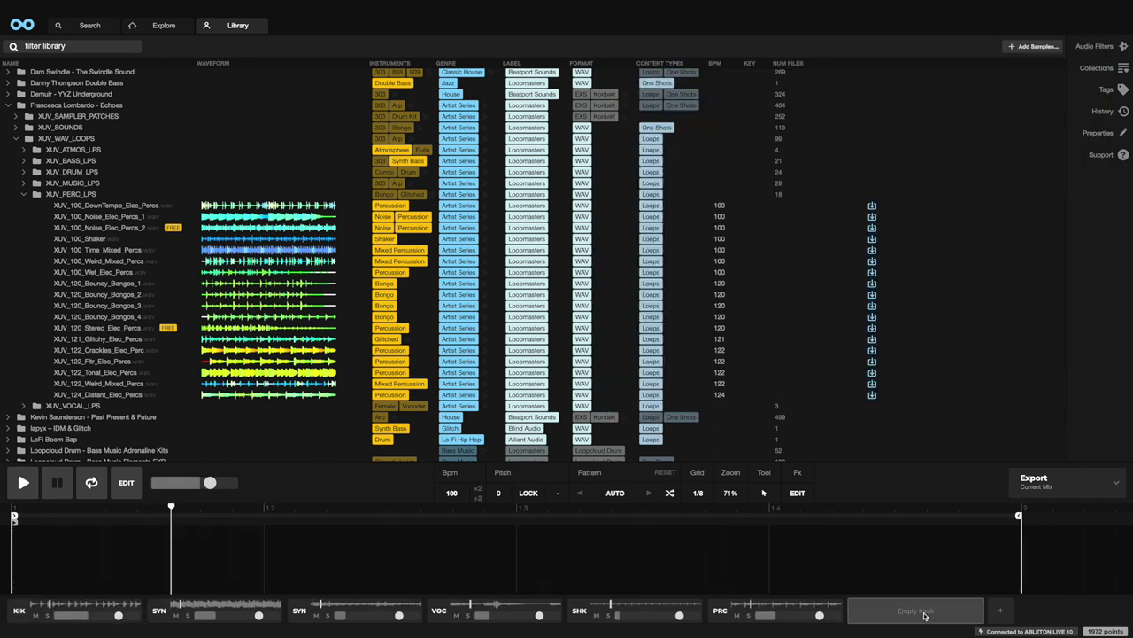
click(24, 195)
click(14, 129)
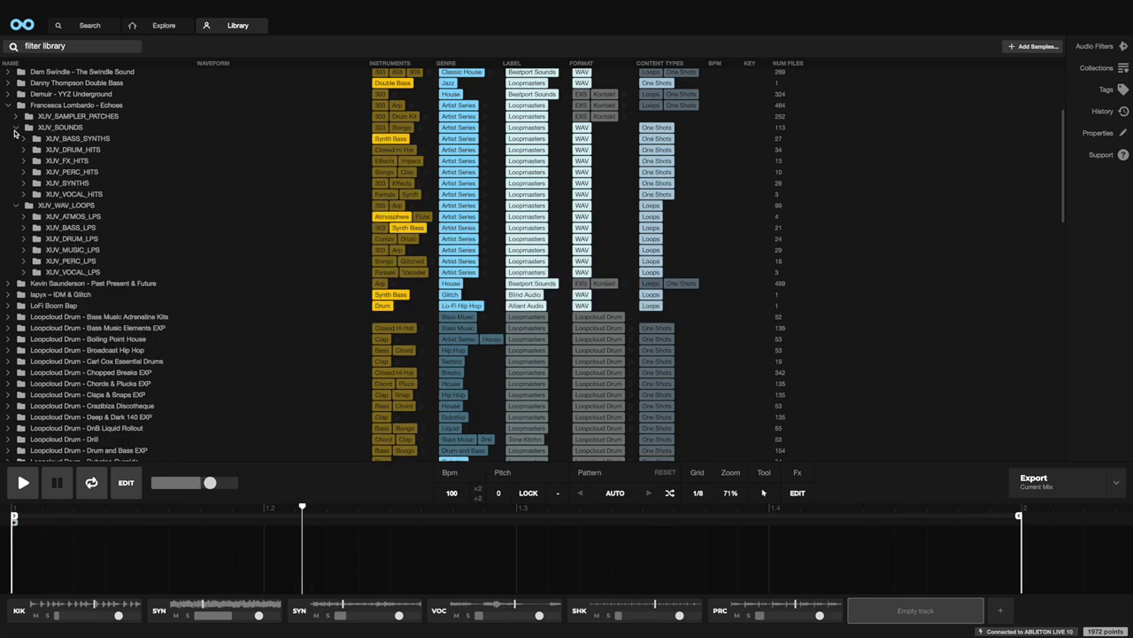
click(23, 150)
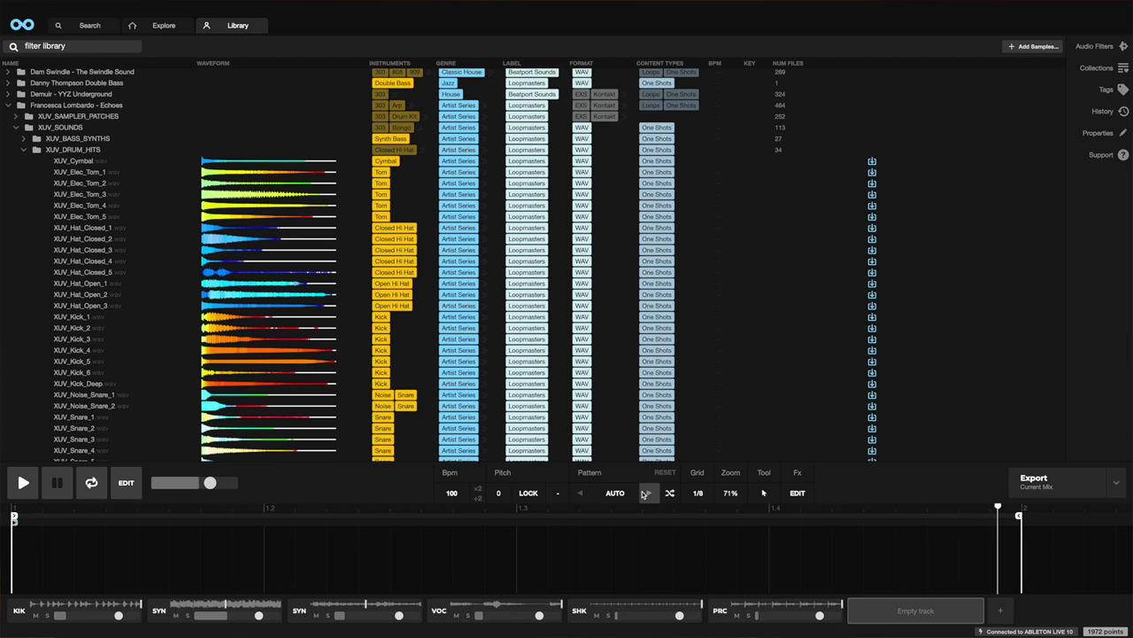
Step: Apply the Factory presets > Snares and Claps > General > Simple Snare pattern to the new track
click(617, 493)
mouse_move(659, 370)
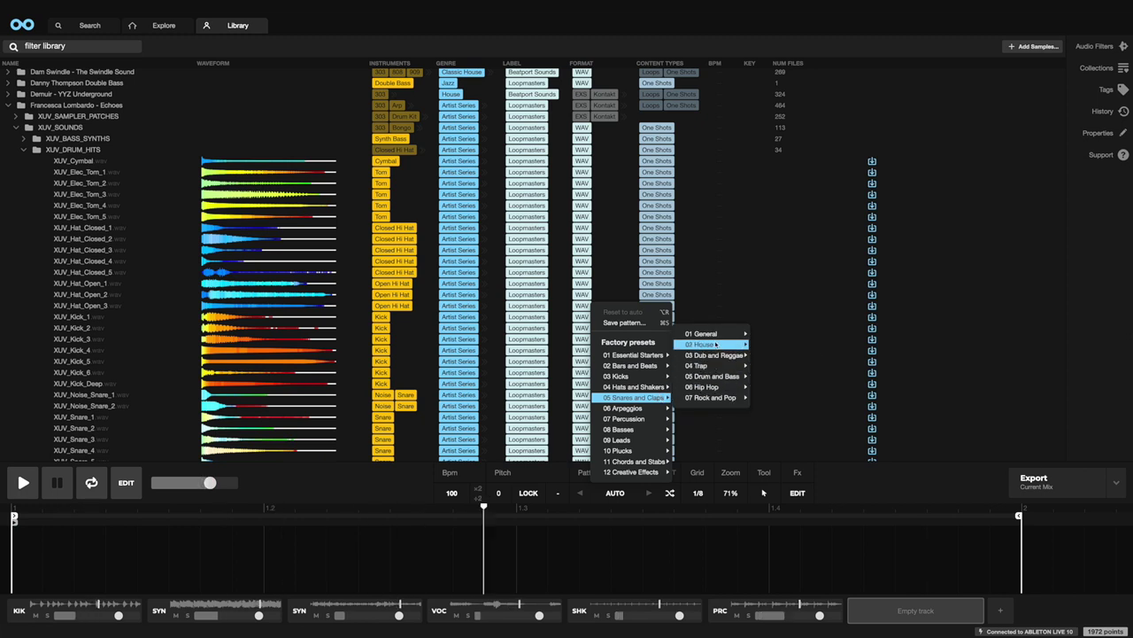
mouse_move(718, 334)
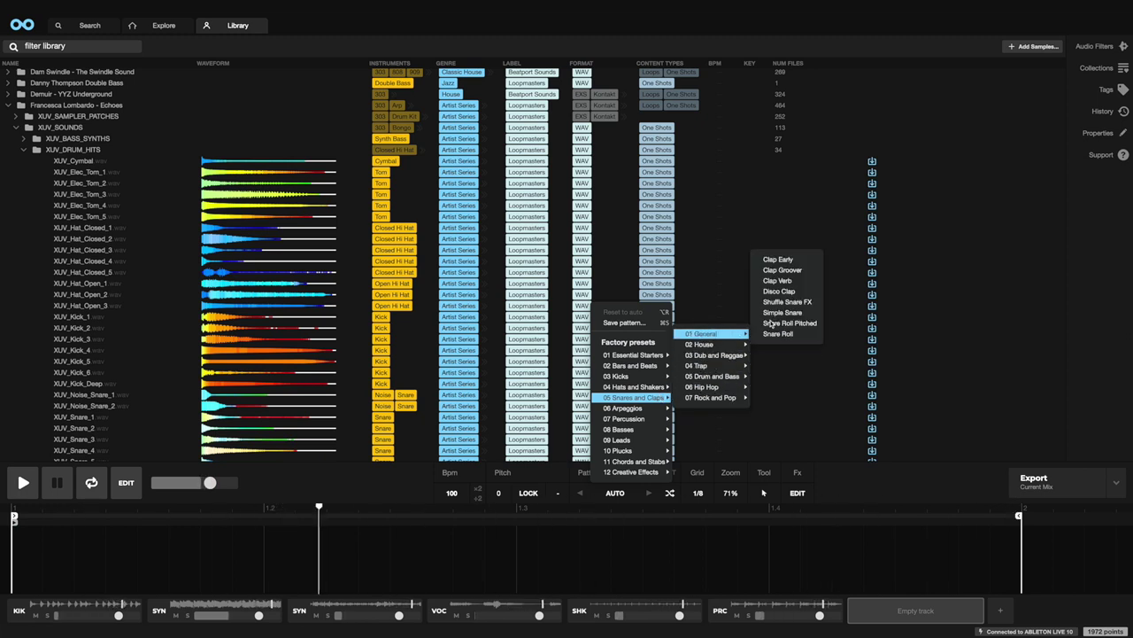
click(783, 313)
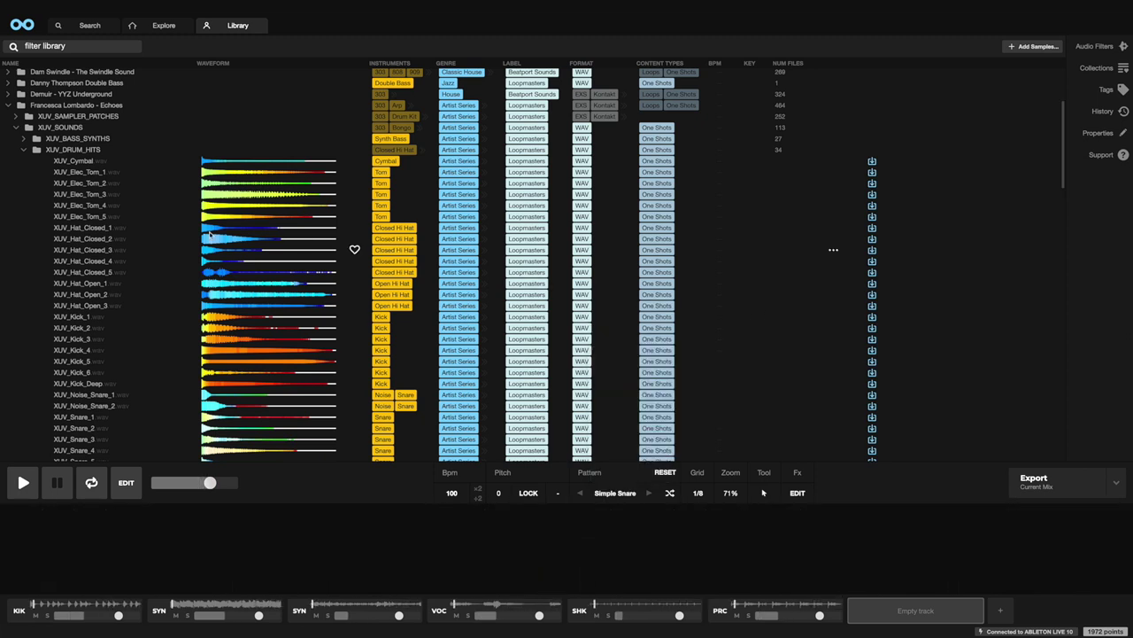
Step: Audition XUV_Snare_1 and XUV_Snare_2, then settle on XUV_Snare_4 for the SNR track
click(87, 417)
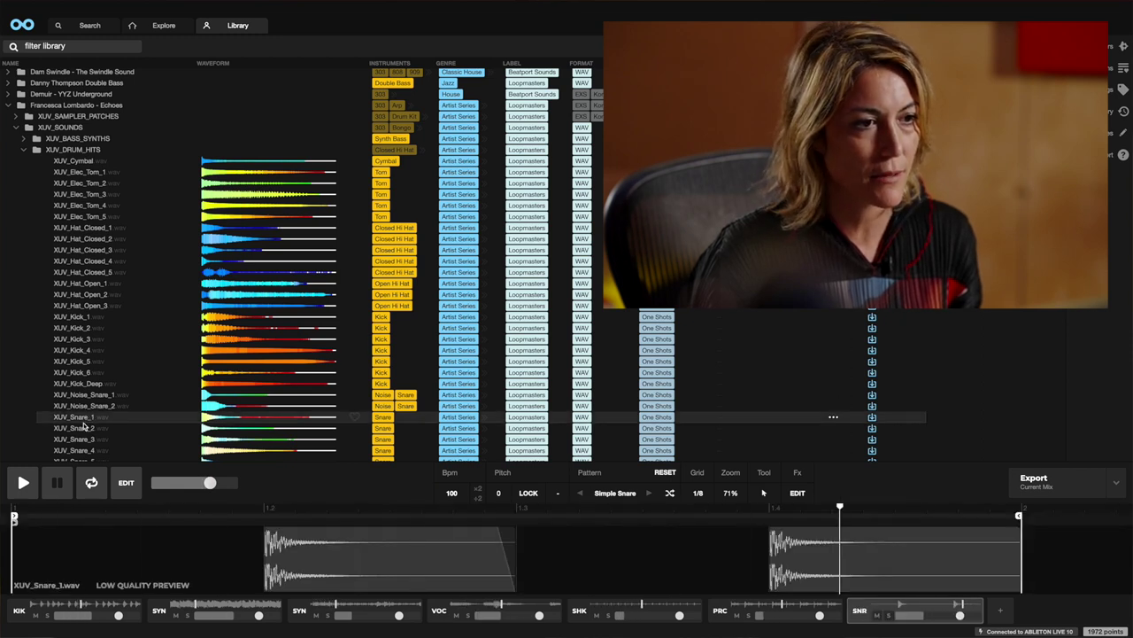
click(85, 428)
scroll(86, 425, down, 1)
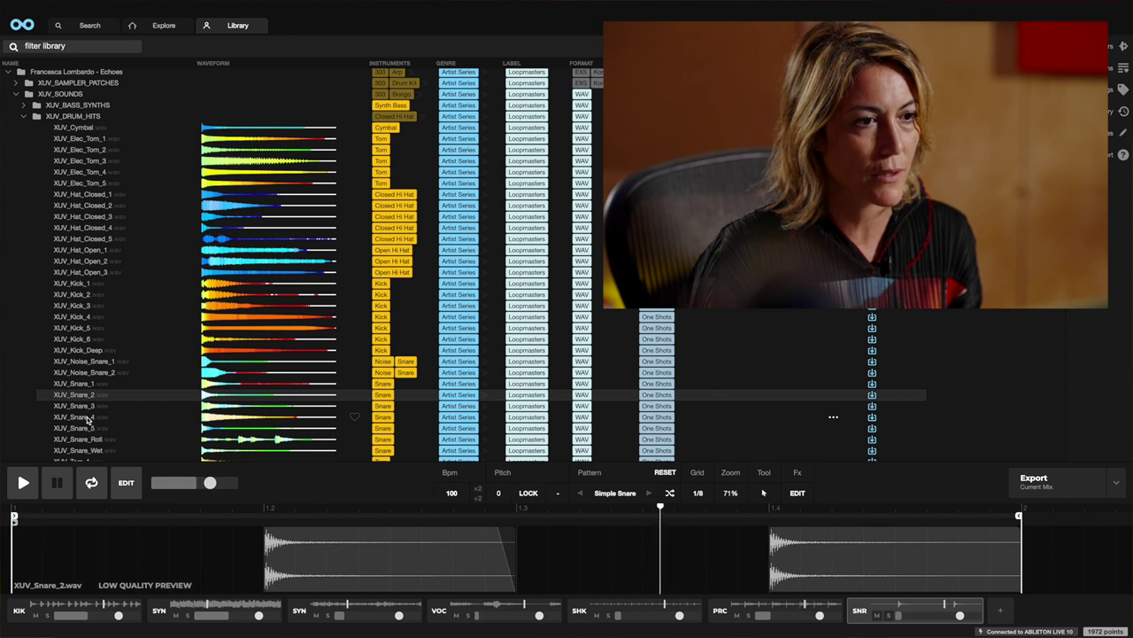
click(87, 417)
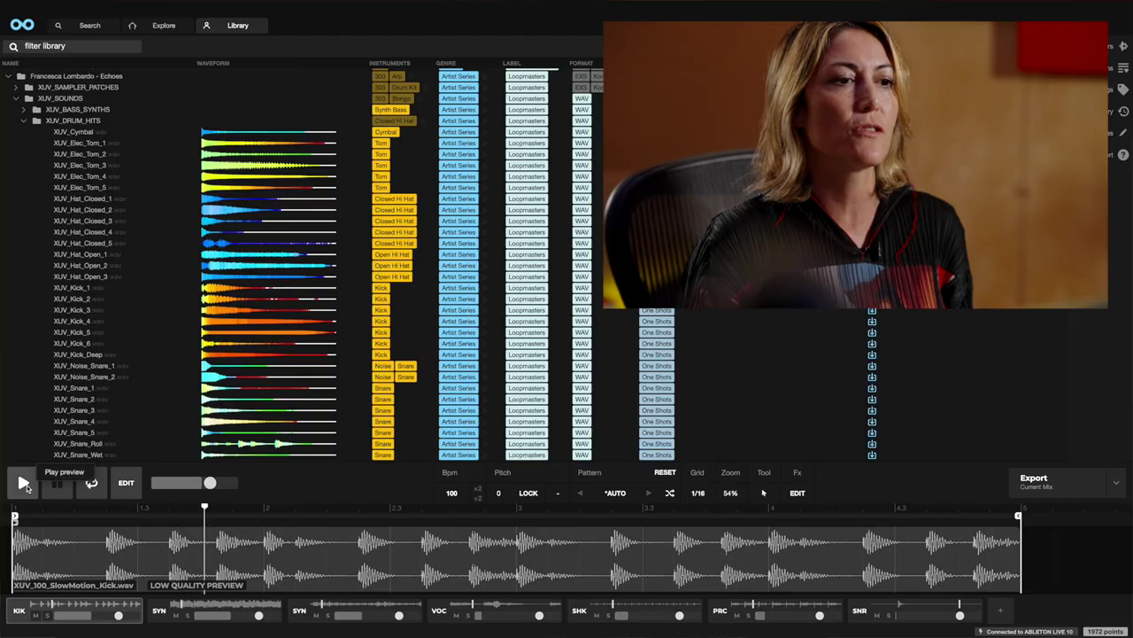
Step: Add an FX track loaded with XUV_Future_Fx_2 from XUV_FX_HITS, then play from the start
click(1000, 609)
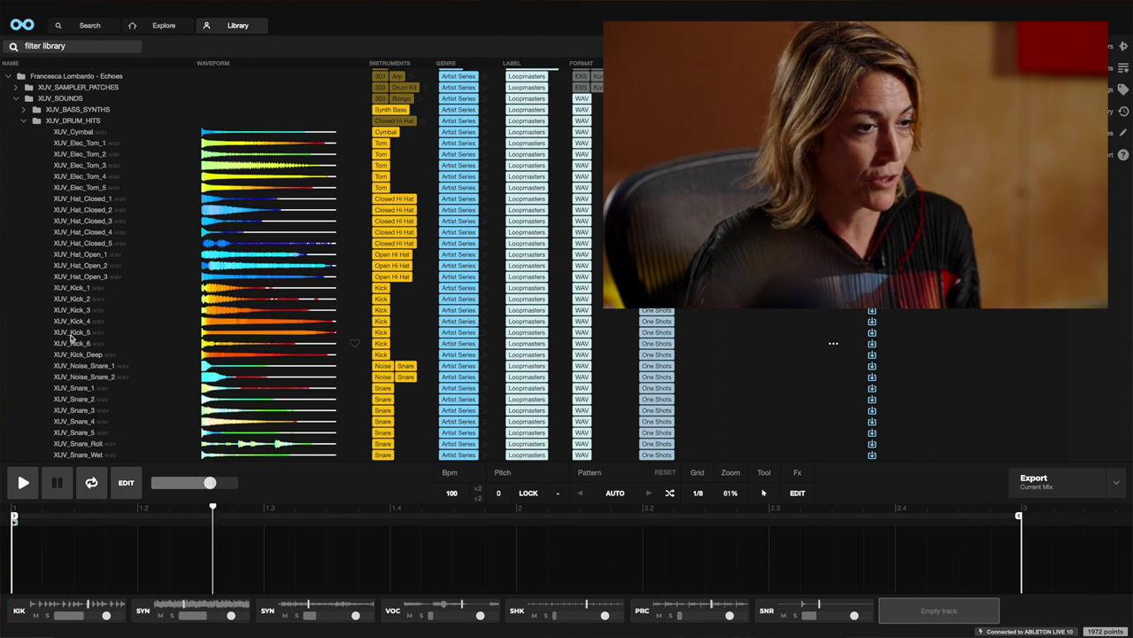
click(25, 122)
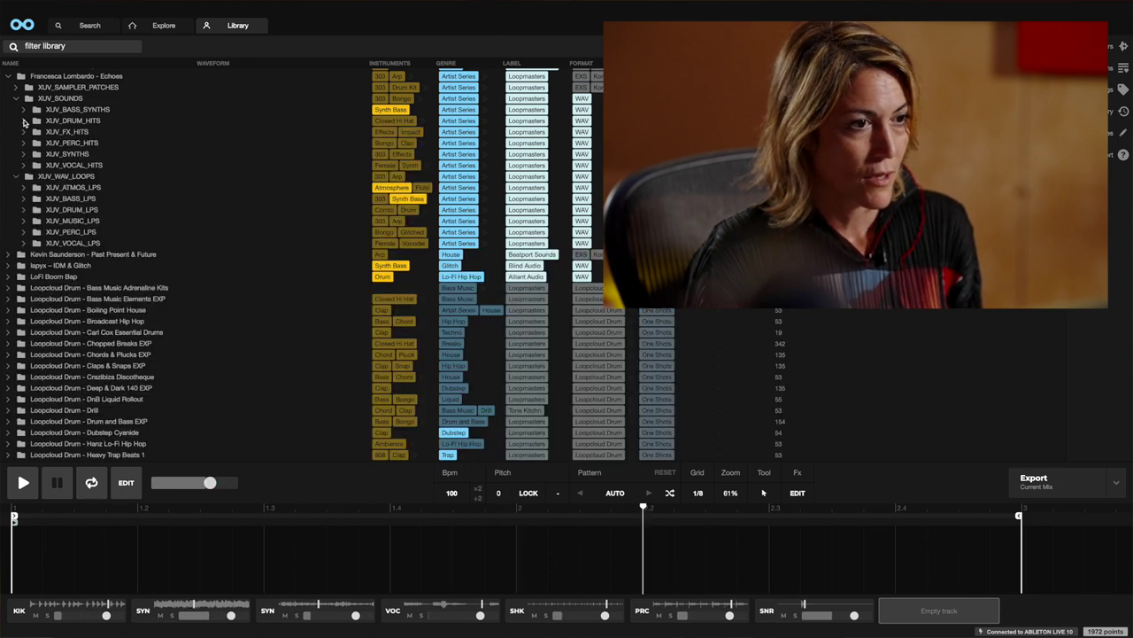
click(24, 132)
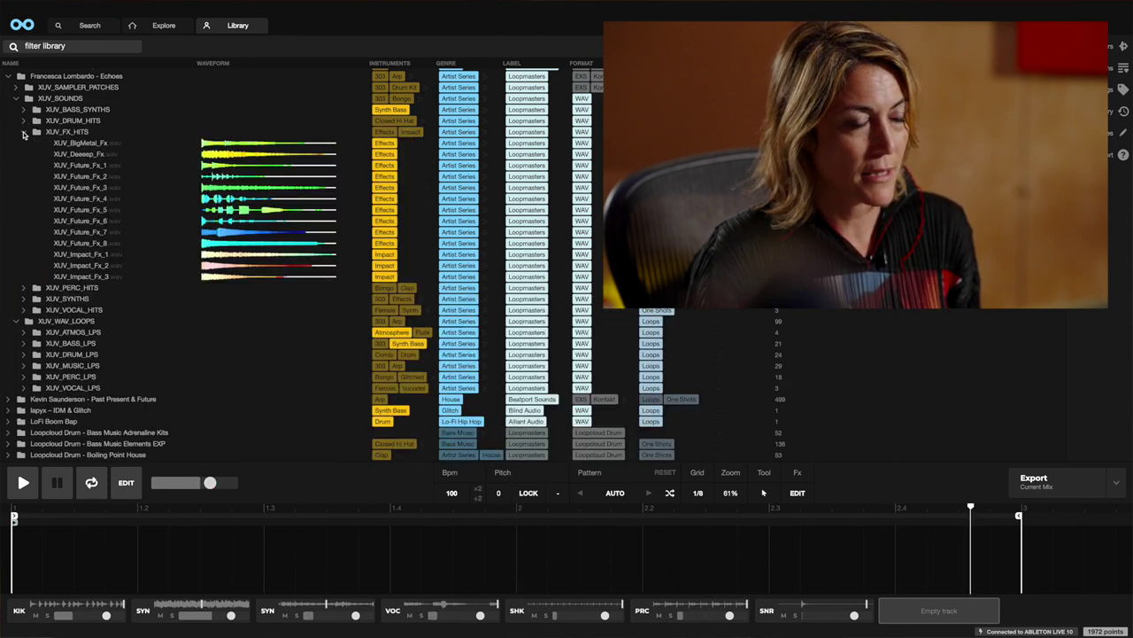
click(90, 177)
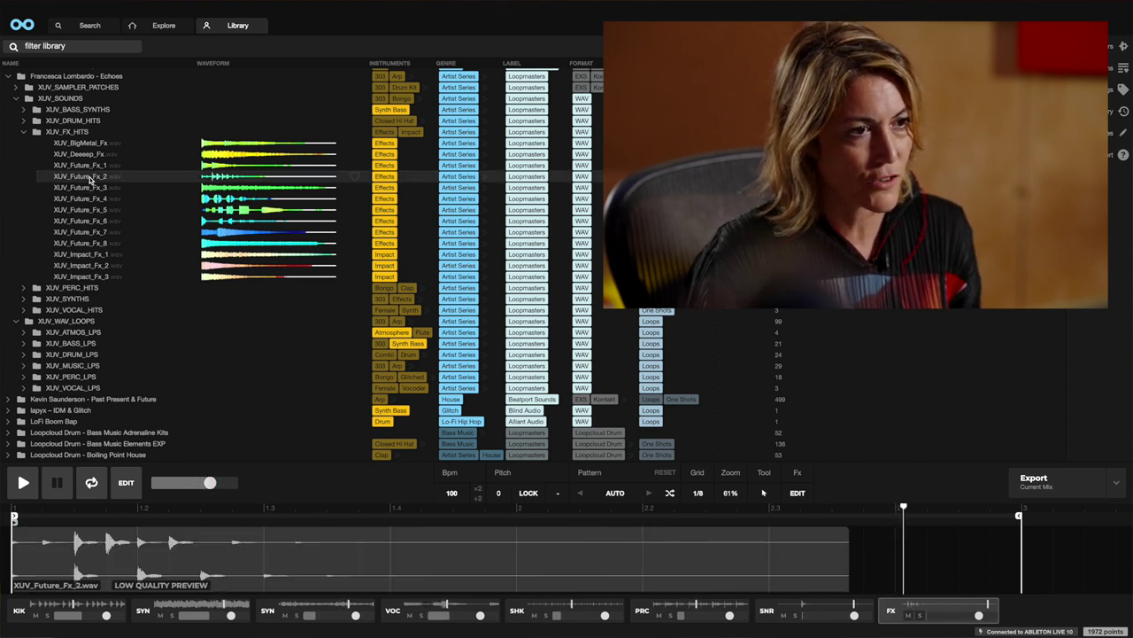
click(24, 482)
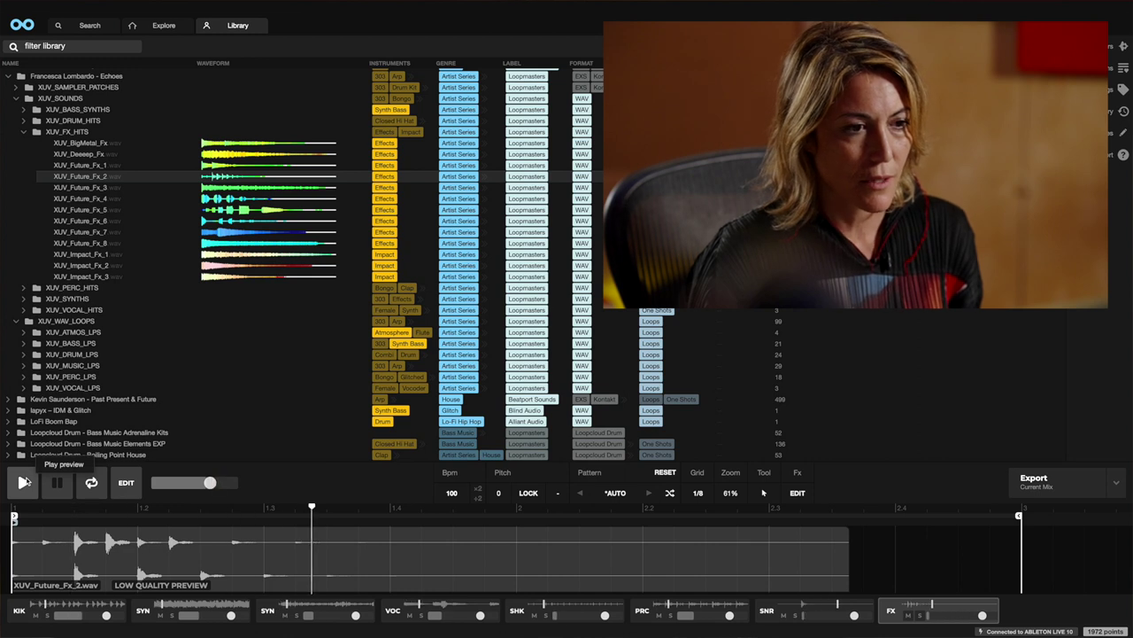